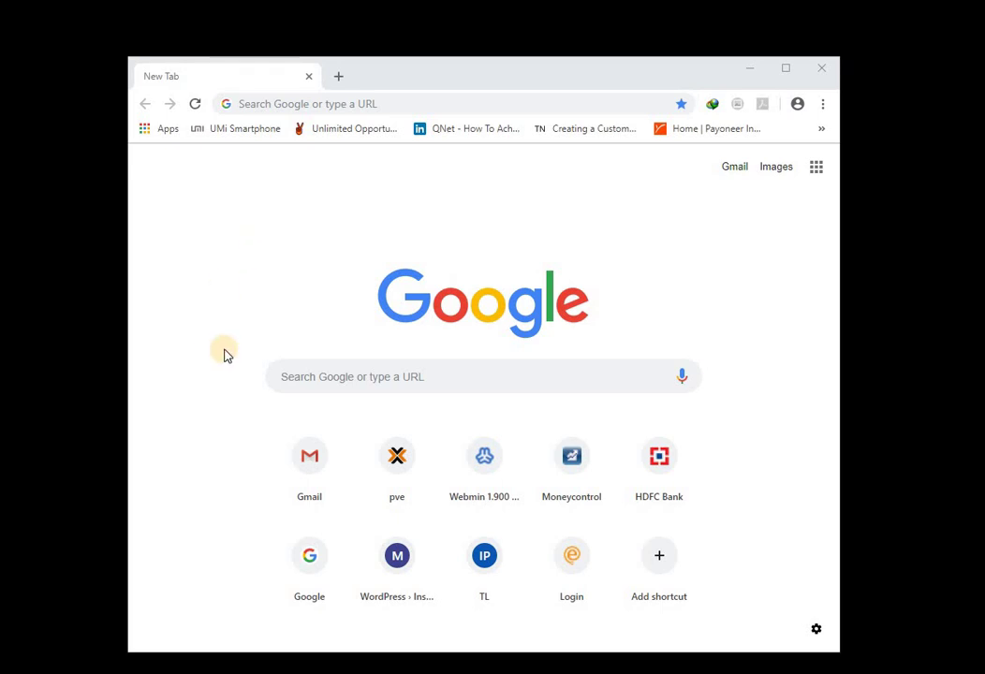
{"action": "left_click", "coordinate": [413, 100]}
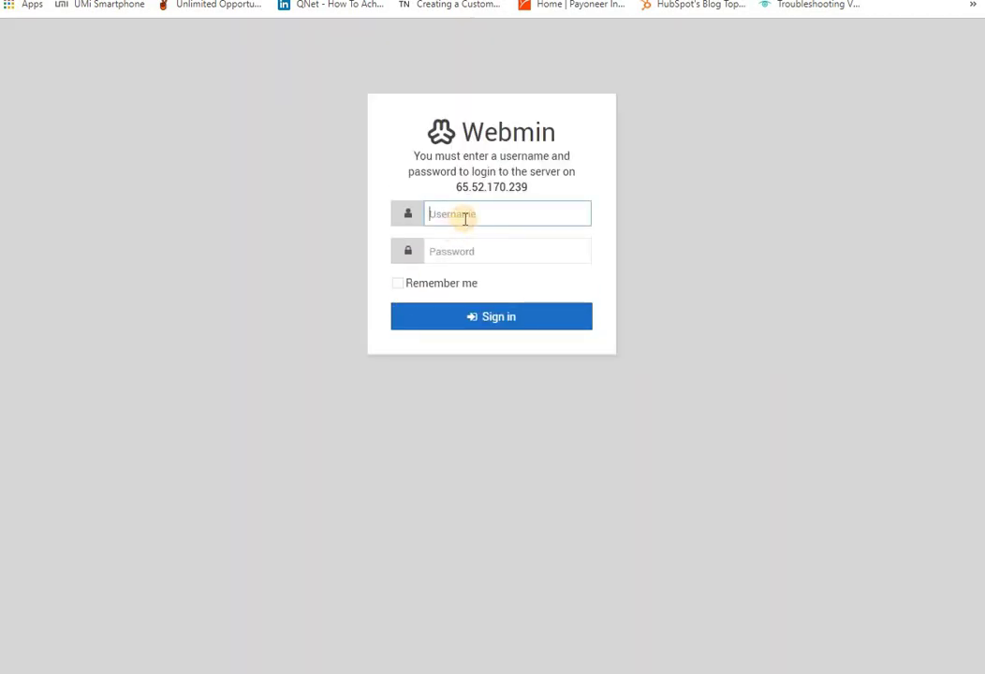
{"action": "type", "text": "root"}
- Sign in to Webmin as root with the server password
{"action": "key", "text": "Tab"}
{"action": "type", "text": "•"}
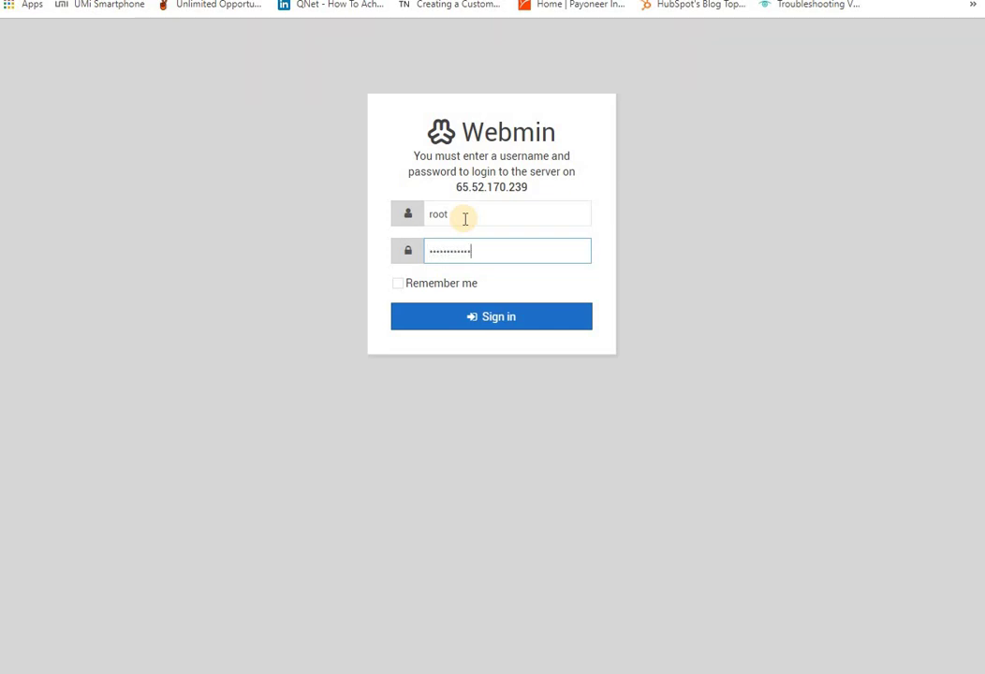
{"action": "key", "text": "Return"}
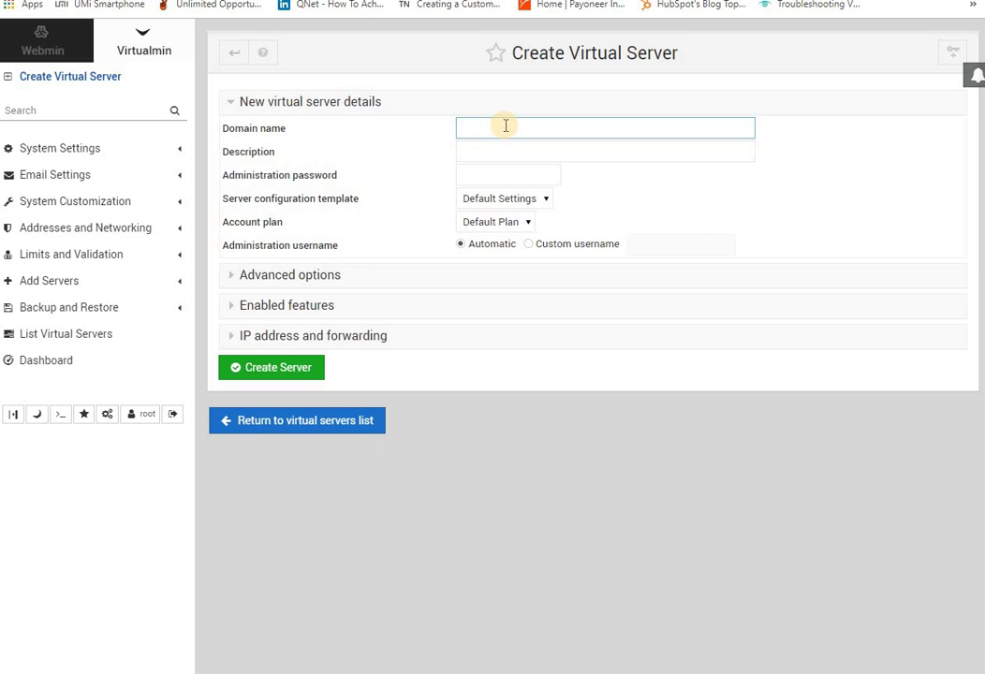
{"action": "type", "text": "homepo"}
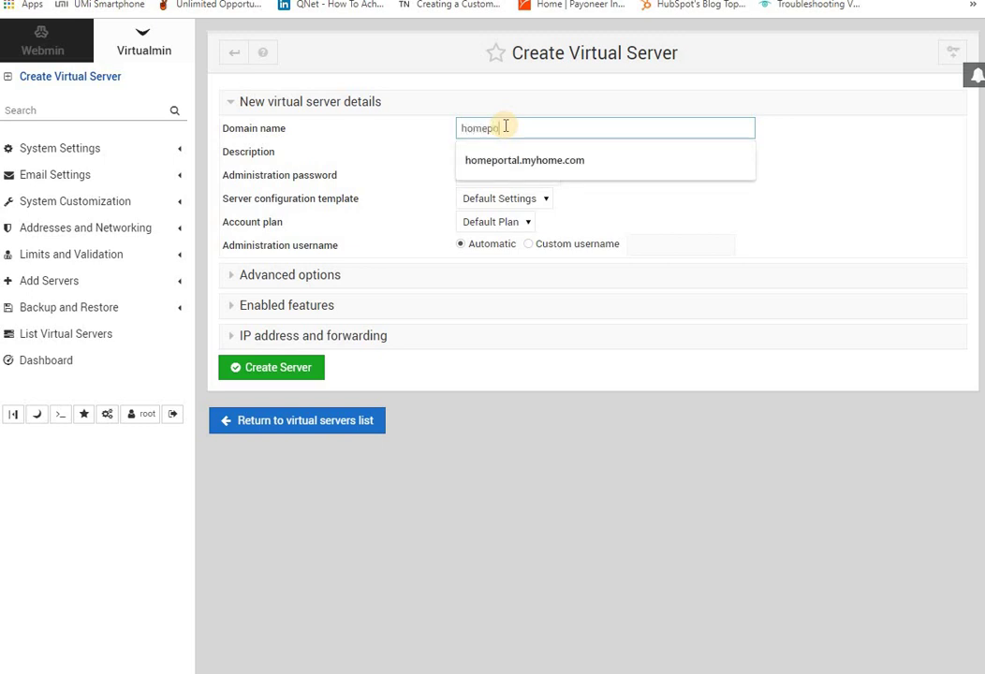
- Create homeportal.myhome.com with an admin password and the Accept mail feature unticked
{"action": "key", "text": "Down"}
{"action": "key", "text": "Tab"}
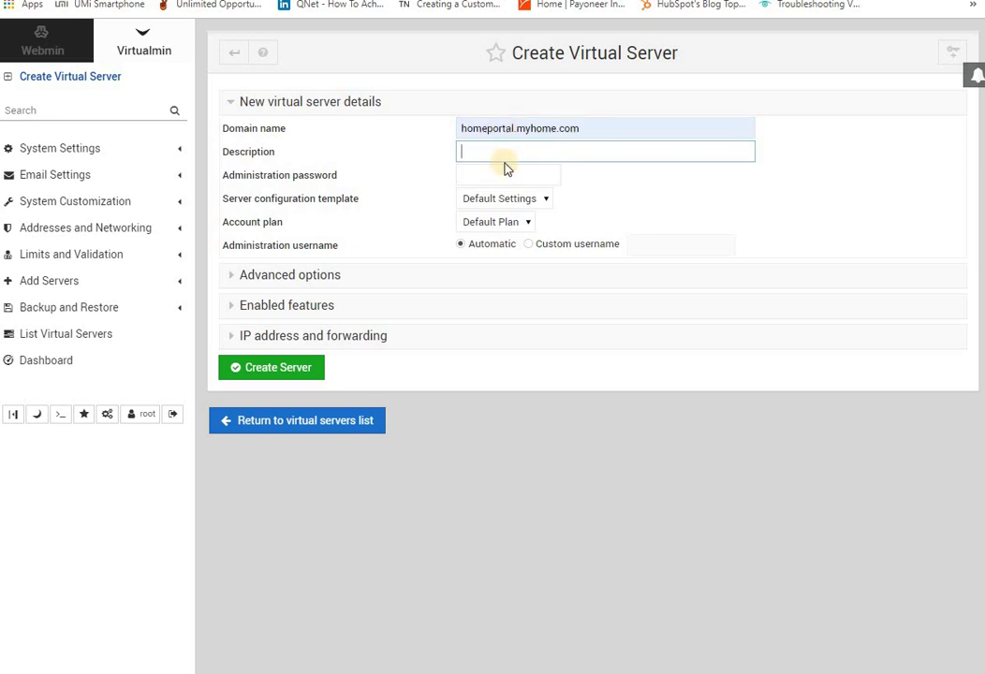
{"action": "left_click", "coordinate": [513, 177]}
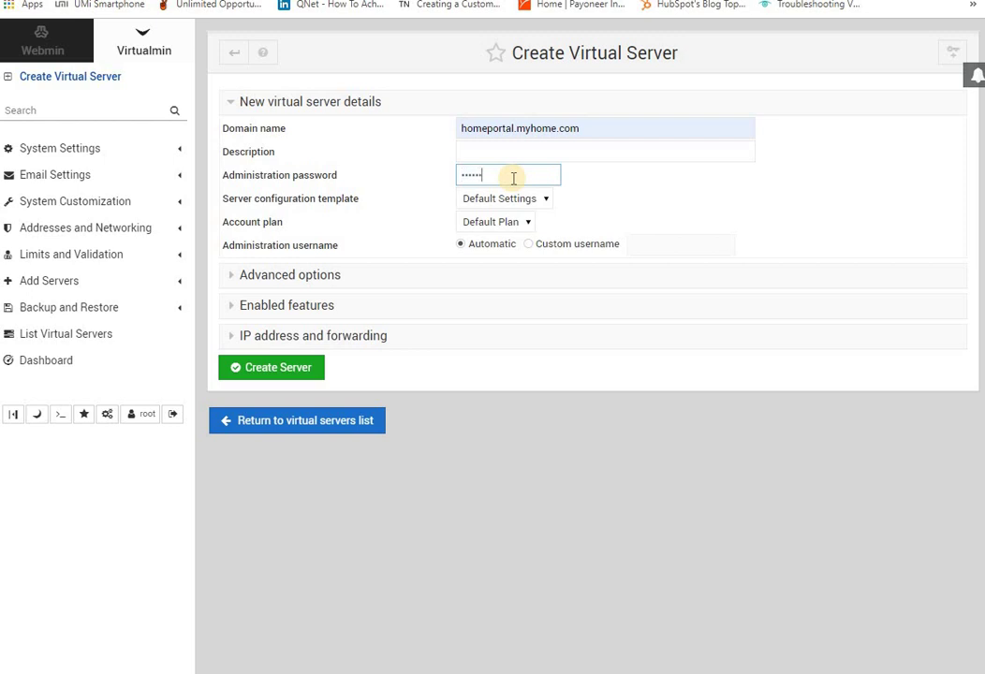
{"action": "left_click", "coordinate": [231, 305]}
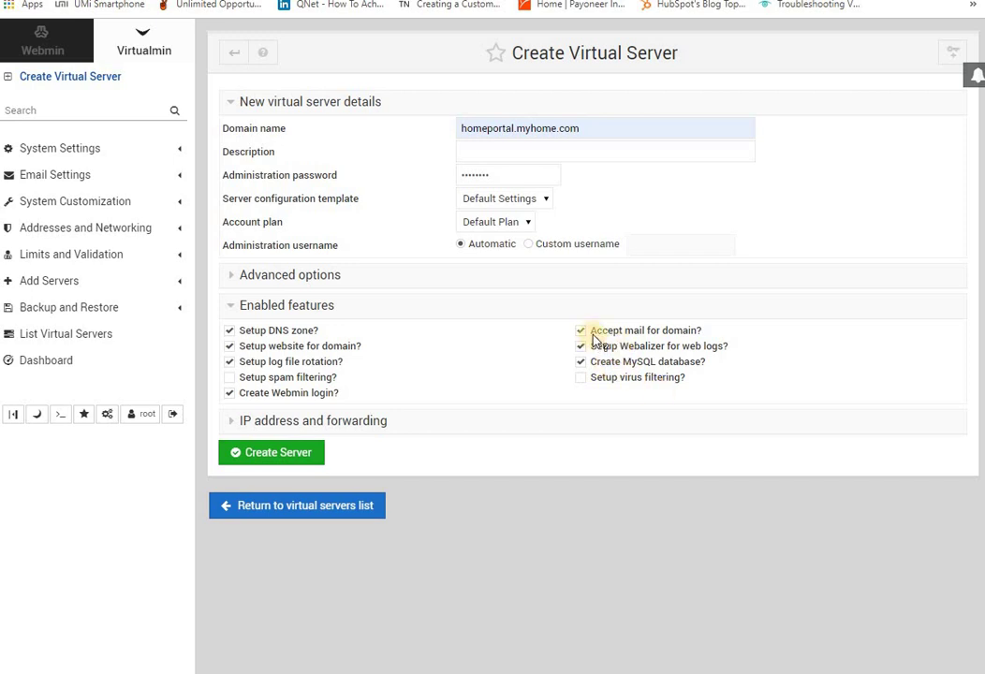
{"action": "left_click", "coordinate": [580, 331]}
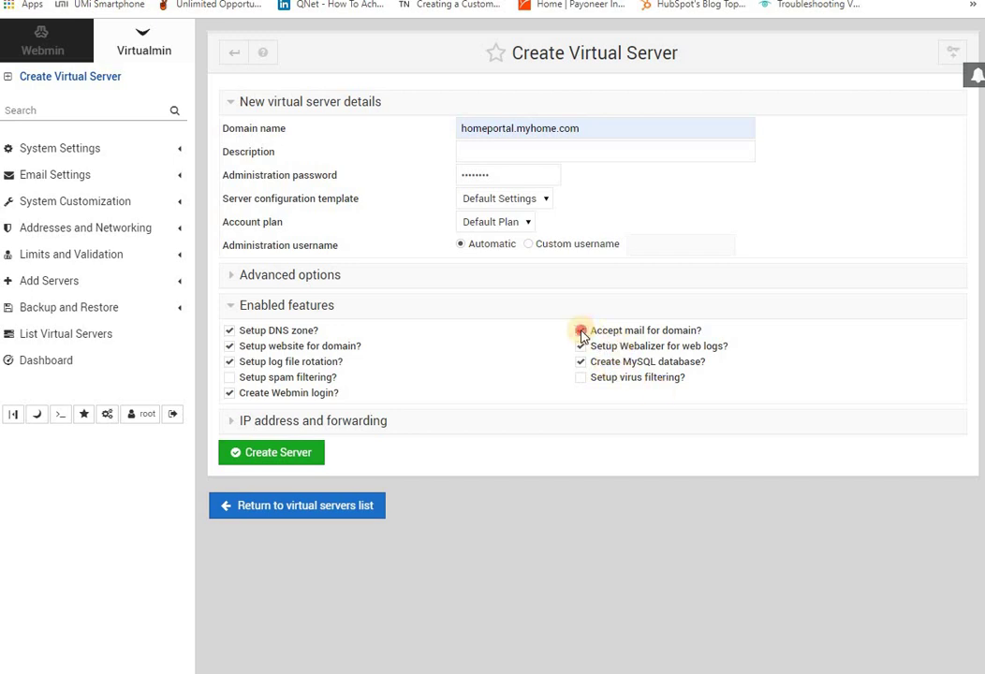
{"action": "left_click", "coordinate": [284, 457]}
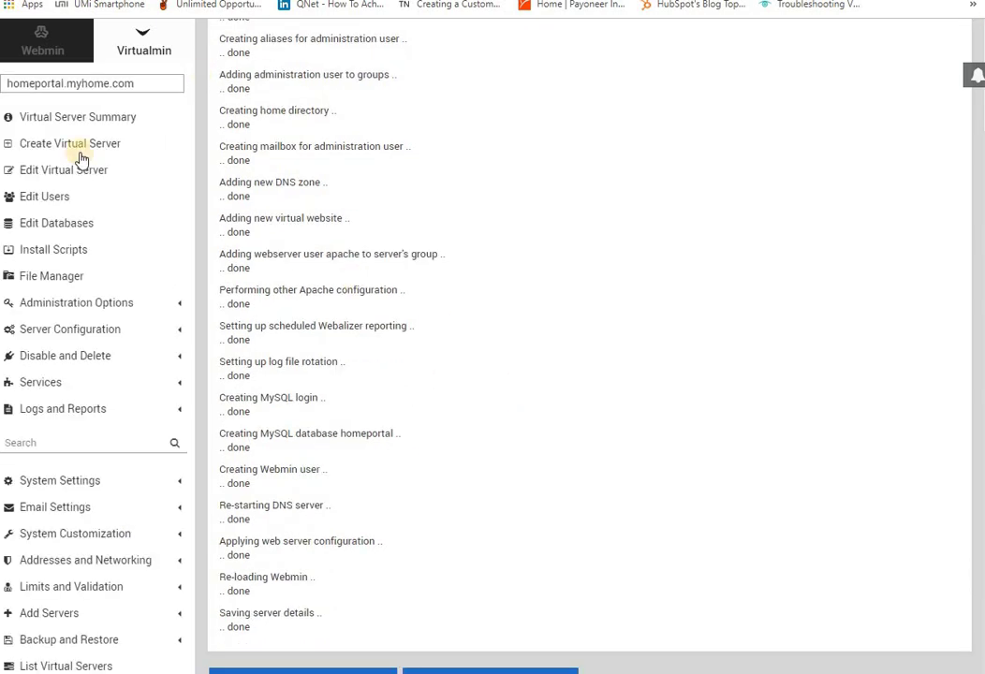
- Inspect the homeportal database, confirm it has no tables, and return to the database list
{"action": "left_click", "coordinate": [44, 197]}
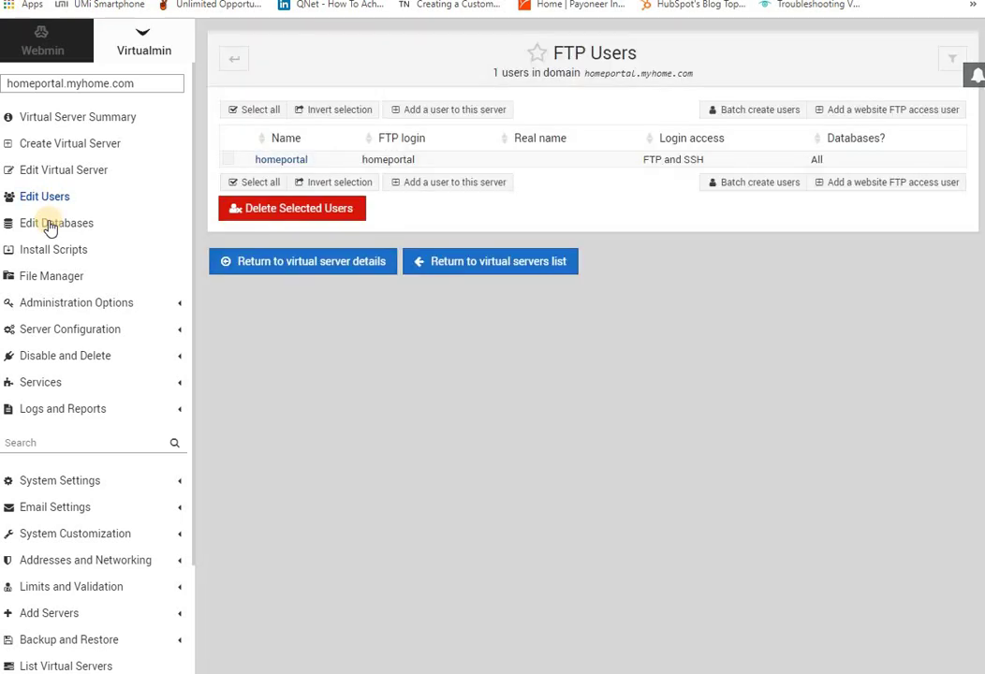
{"action": "left_click", "coordinate": [49, 223]}
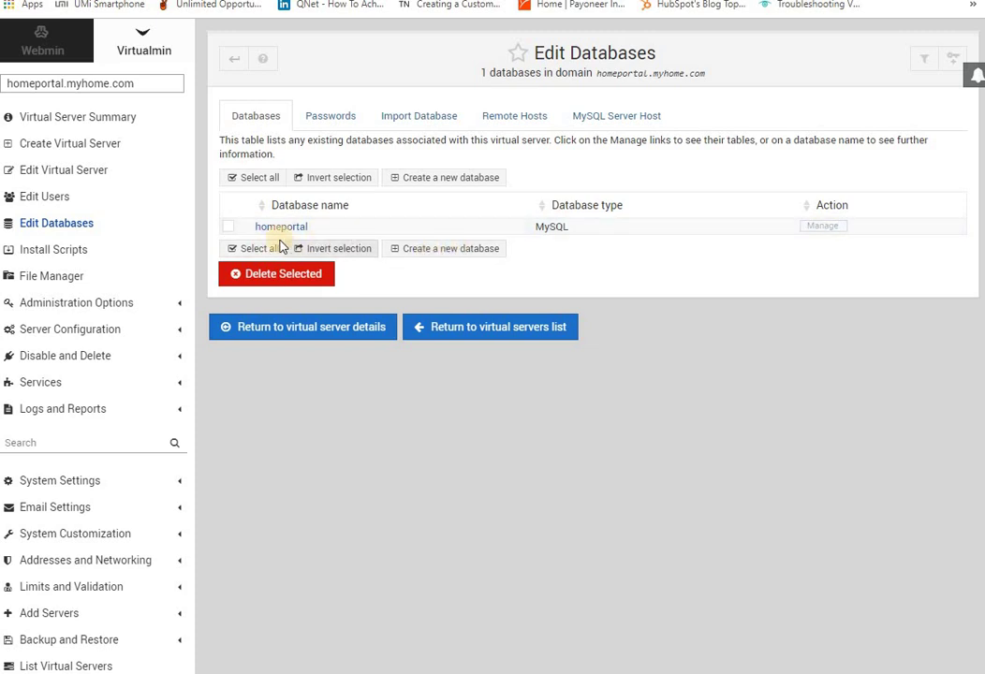
{"action": "left_click", "coordinate": [823, 227]}
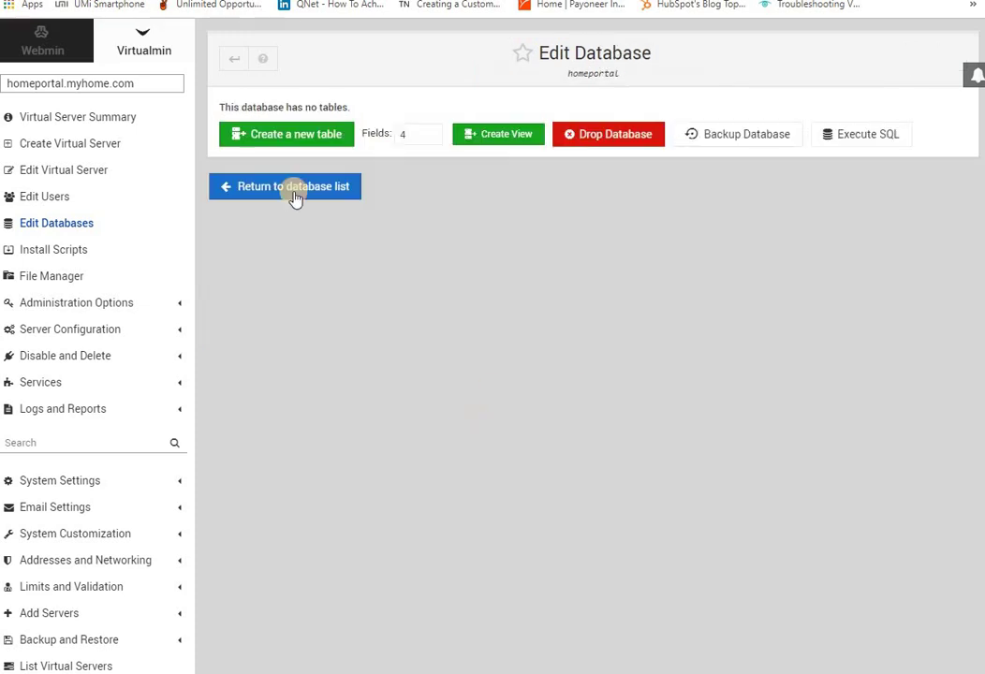
{"action": "left_click", "coordinate": [272, 186]}
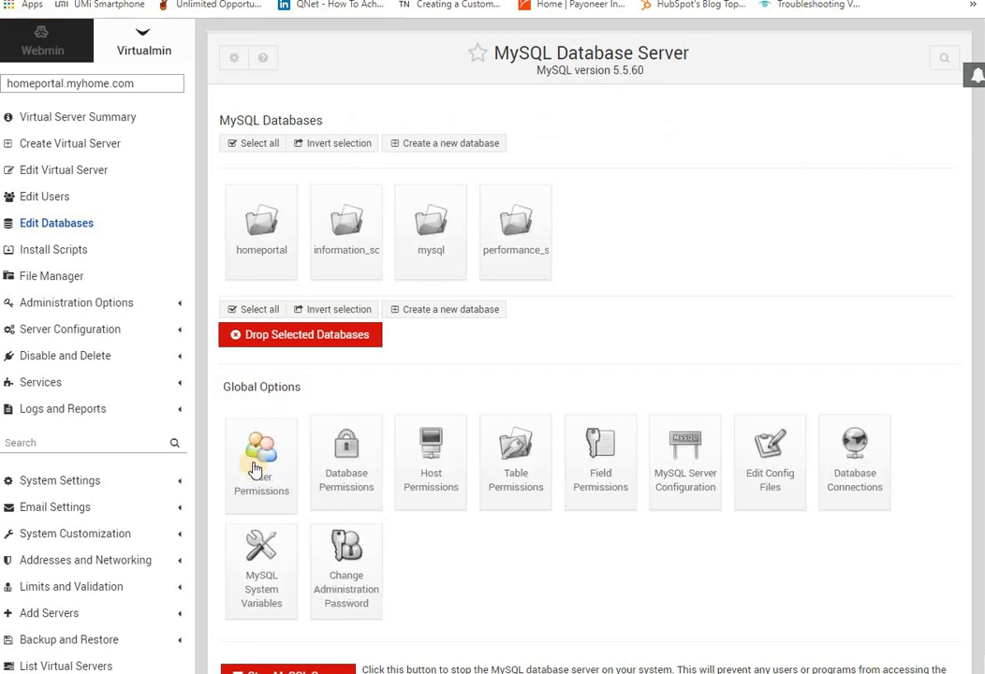
- Start a new MySQL user named homeportalsql and enter its password
{"action": "left_click", "coordinate": [261, 459]}
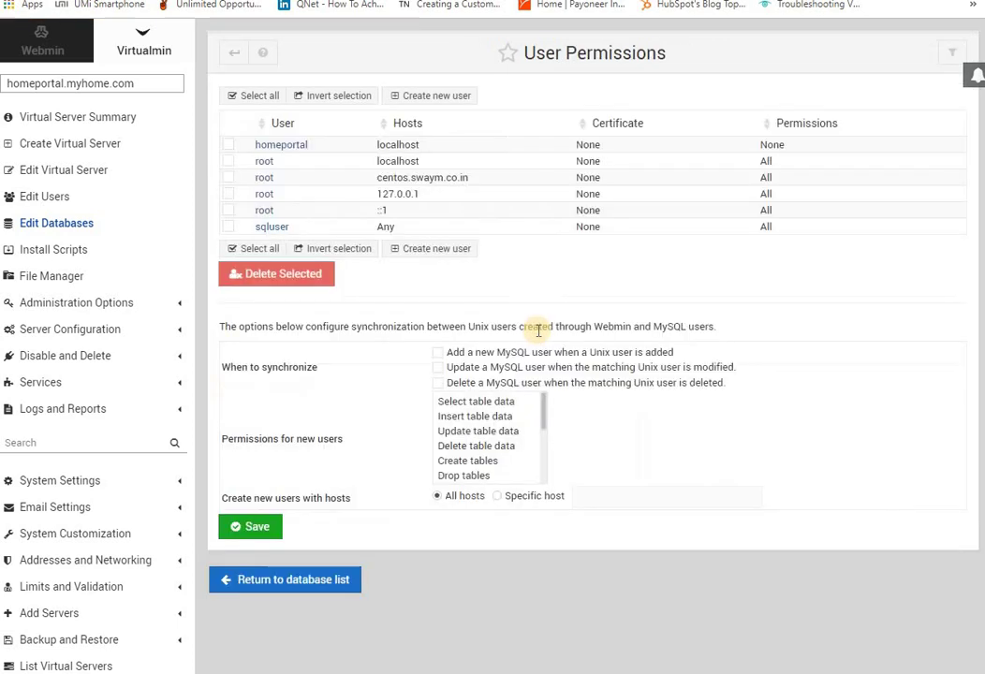
{"action": "left_click", "coordinate": [436, 249]}
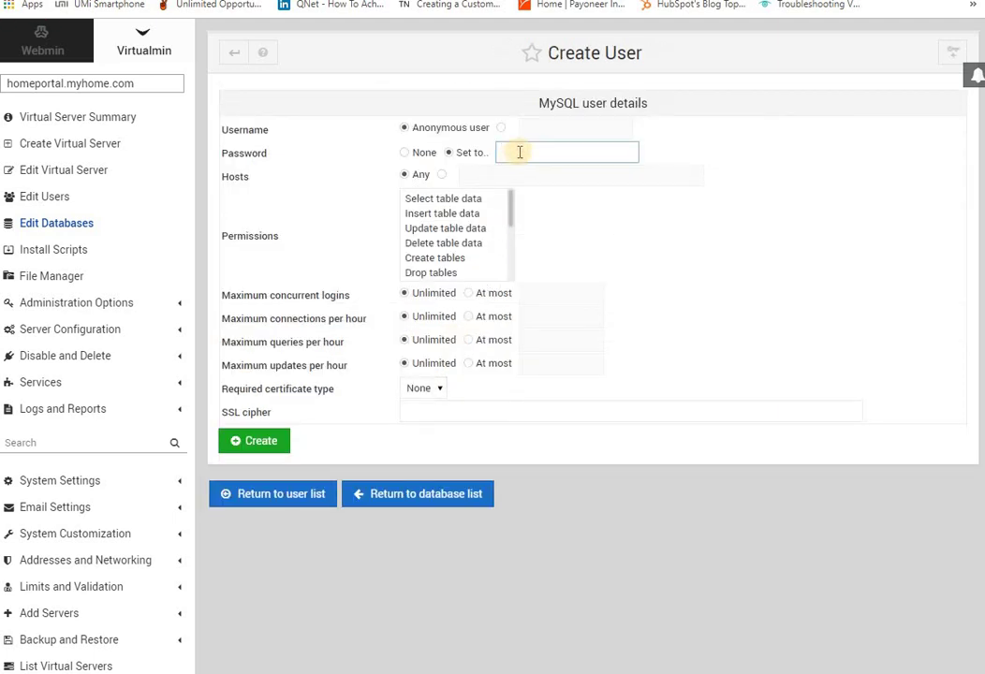
{"action": "left_click", "coordinate": [501, 129]}
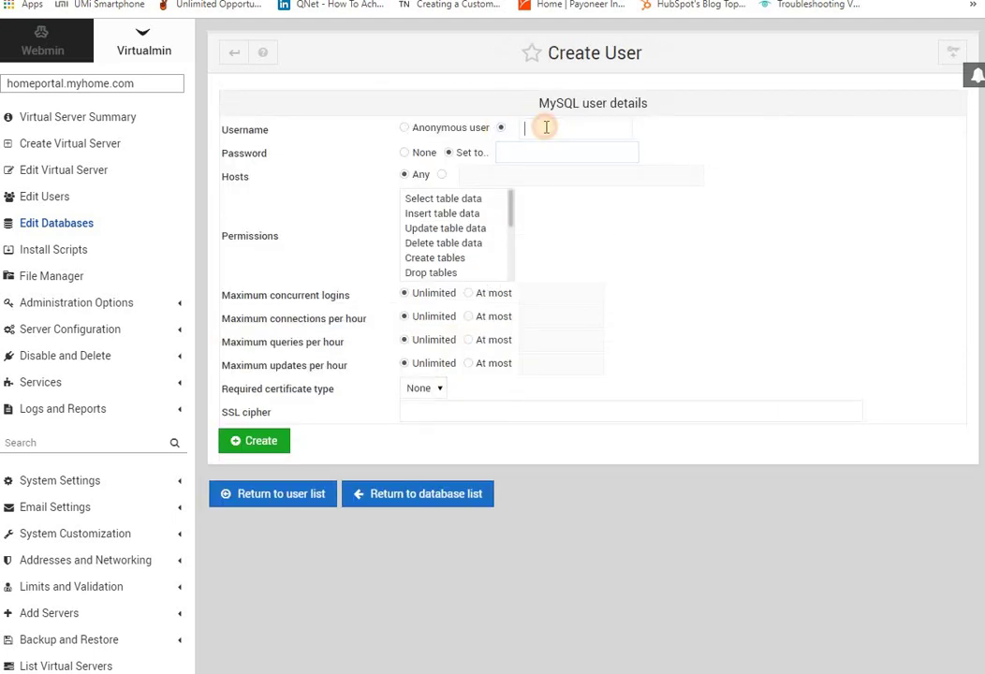
{"action": "left_click", "coordinate": [546, 128]}
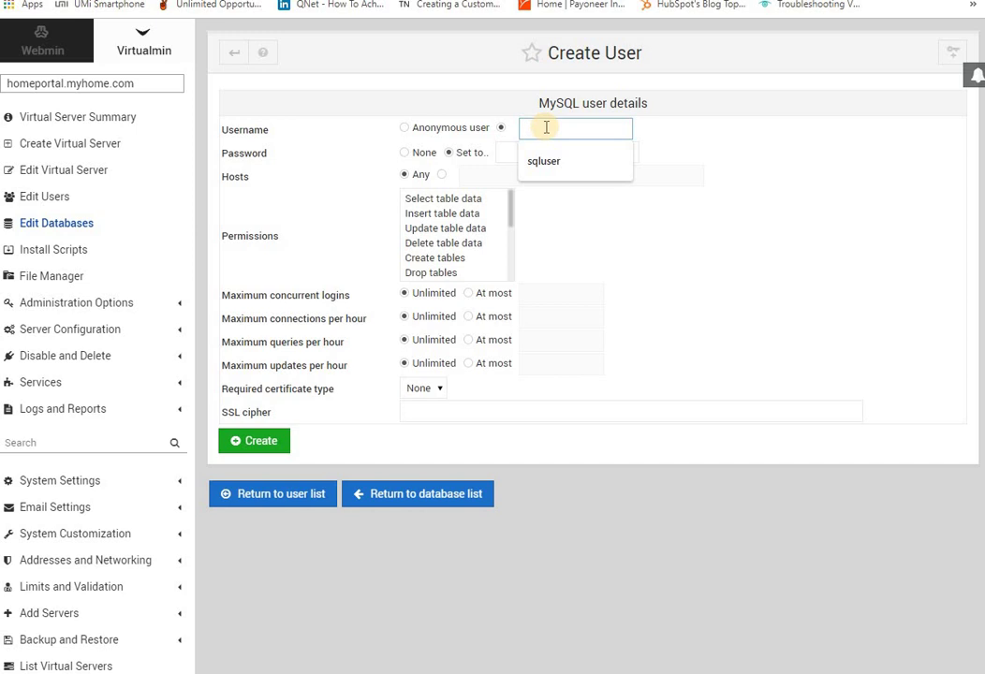
{"action": "type", "text": "homeportal"}
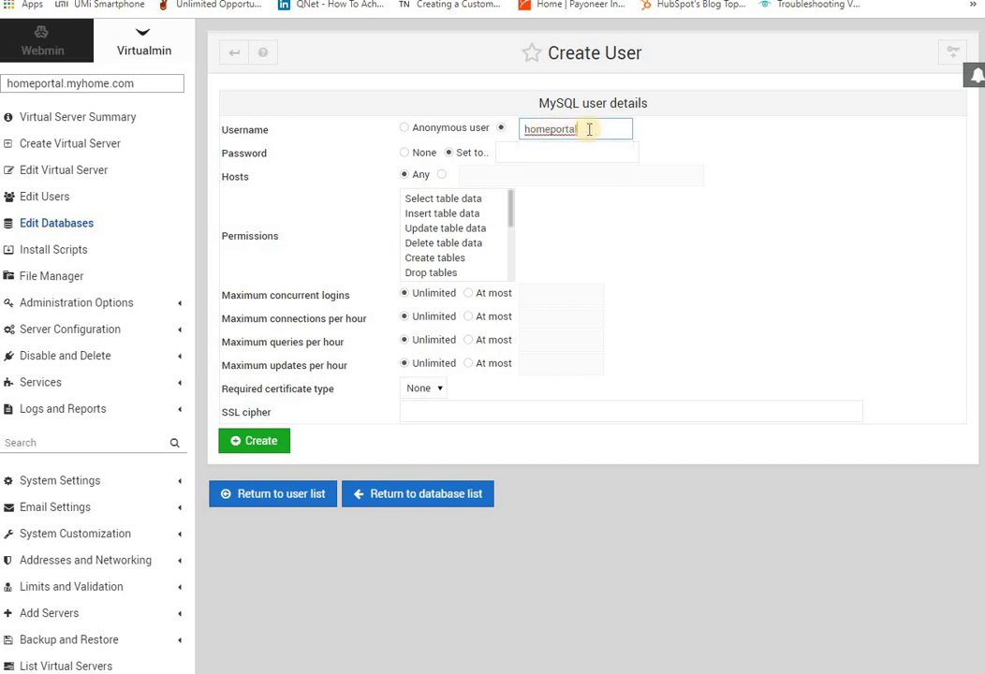
{"action": "type", "text": "sql"}
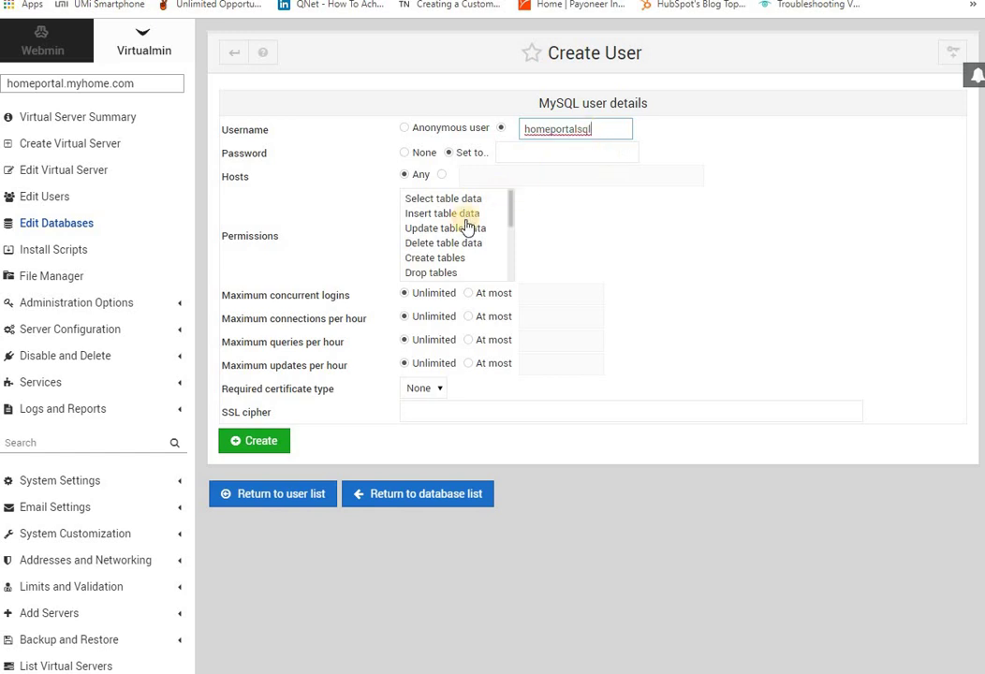
{"action": "left_click", "coordinate": [518, 152]}
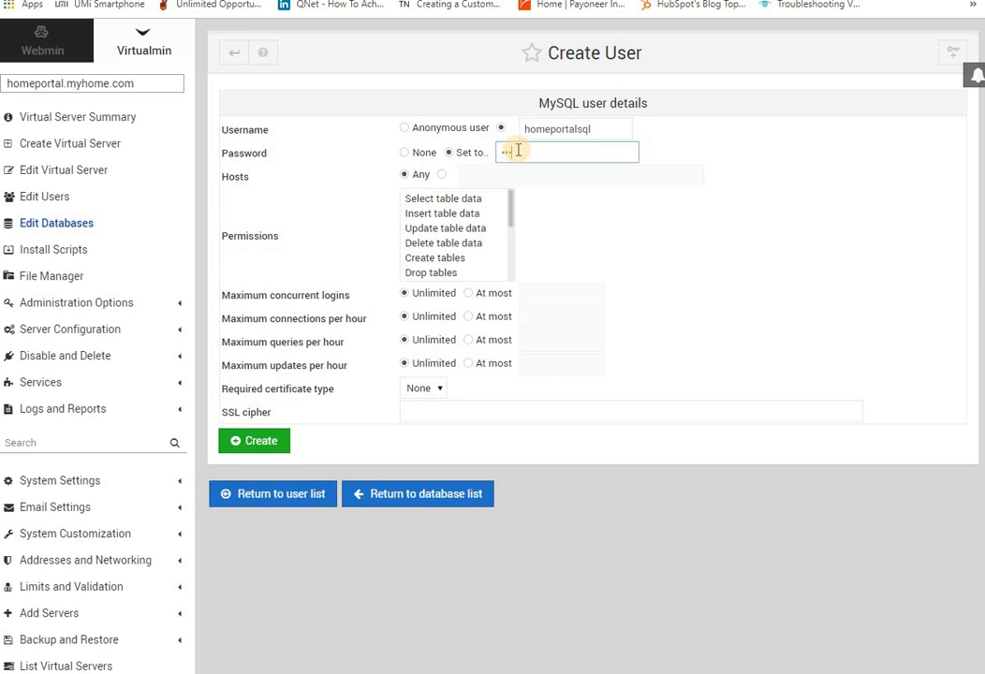
{"action": "type", "text": "s"}
- Limit the user to host localhost, grant all permissions, and create it
{"action": "left_click", "coordinate": [441, 175]}
{"action": "left_click", "coordinate": [505, 175]}
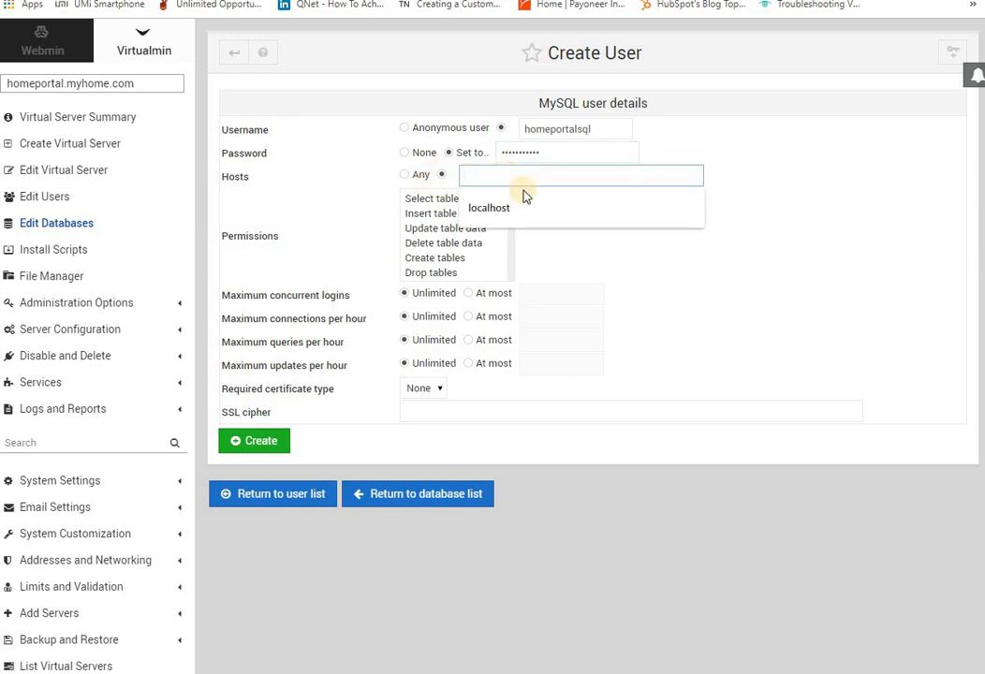
{"action": "left_click", "coordinate": [550, 208]}
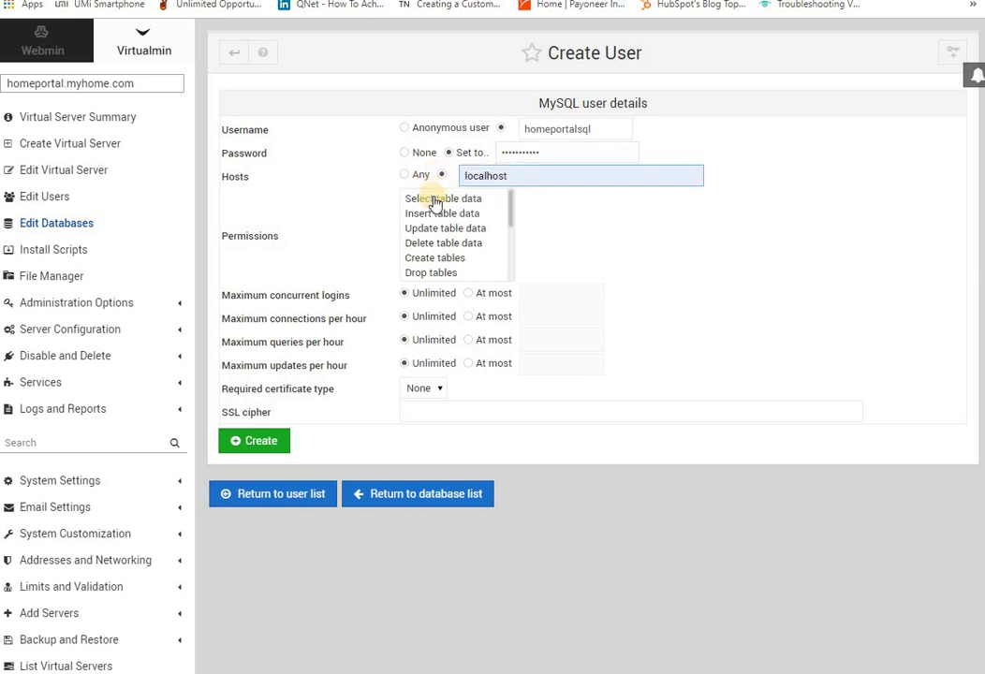
{"action": "left_click", "coordinate": [433, 199]}
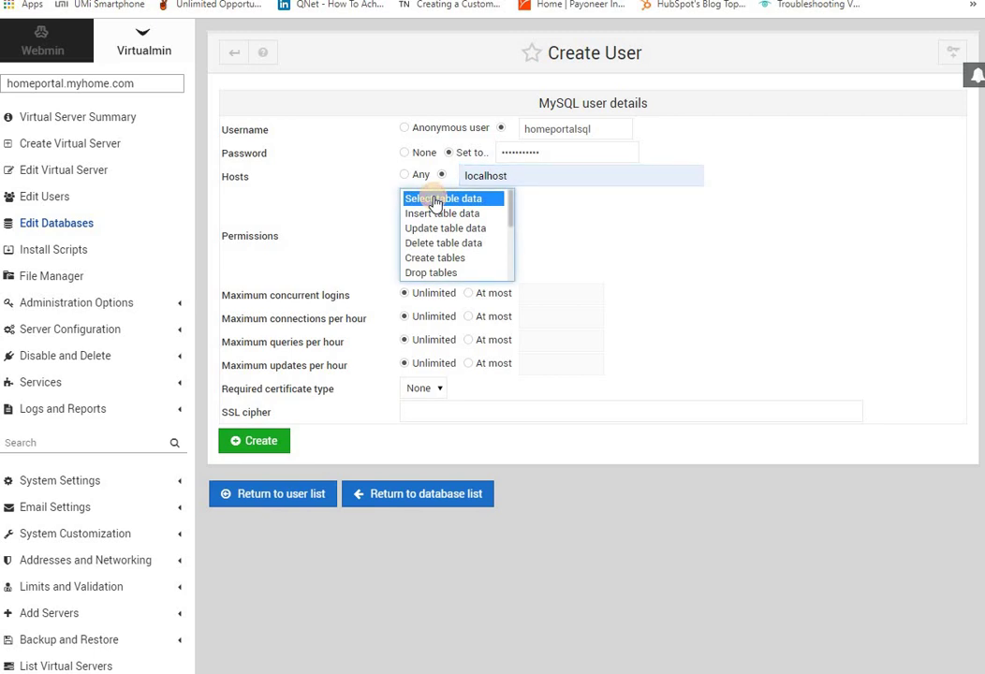
{"action": "left_click_drag", "start_coordinate": [434, 199], "coordinate": [434, 274]}
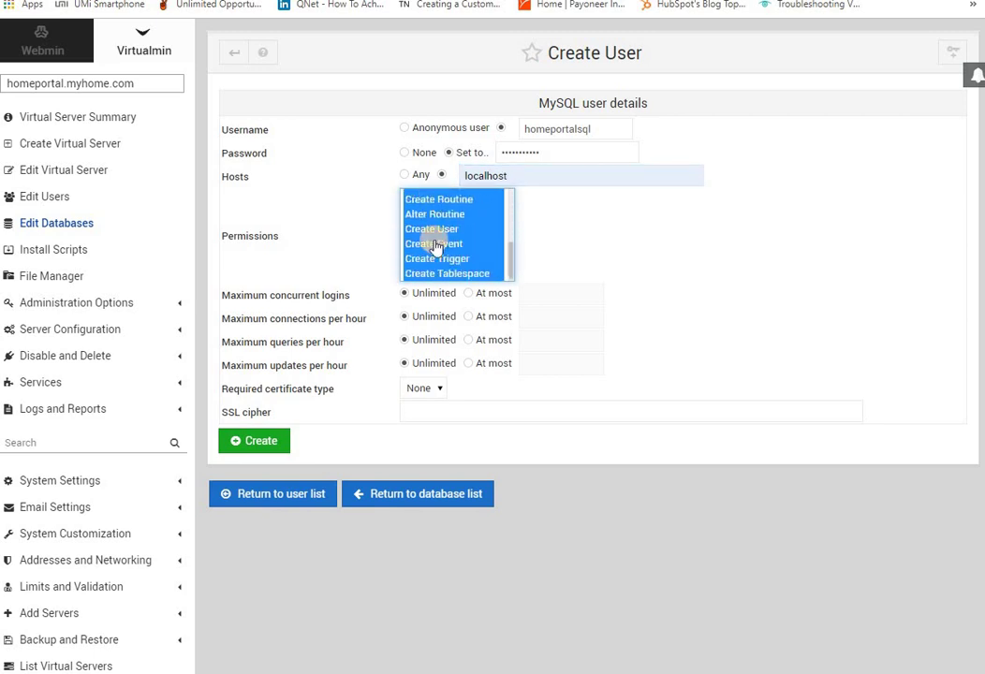
{"action": "left_click", "coordinate": [813, 274]}
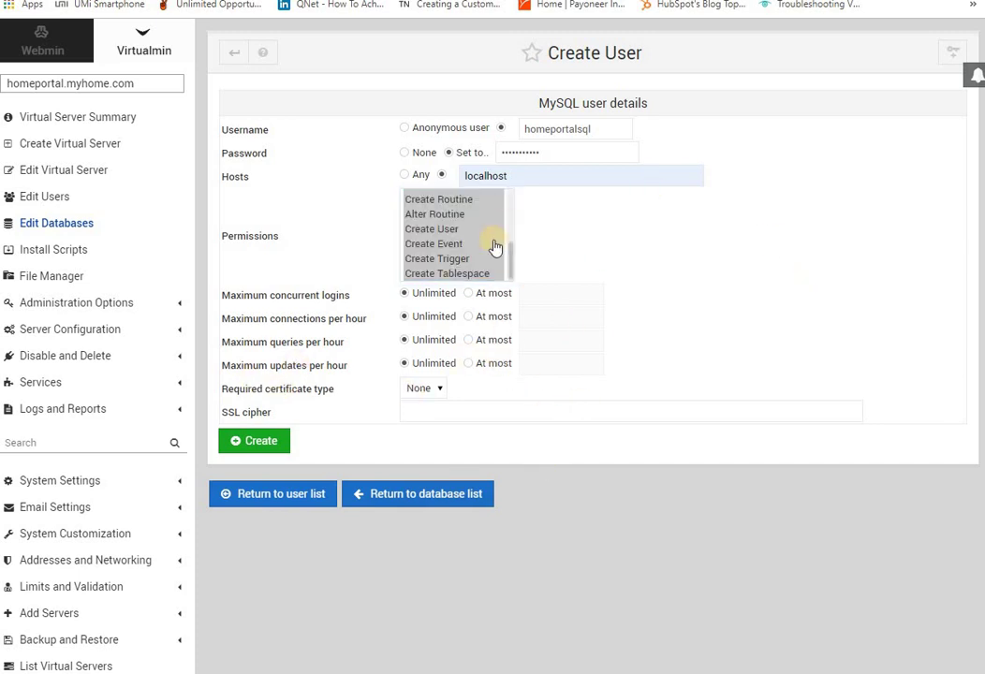
{"action": "left_click", "coordinate": [254, 441]}
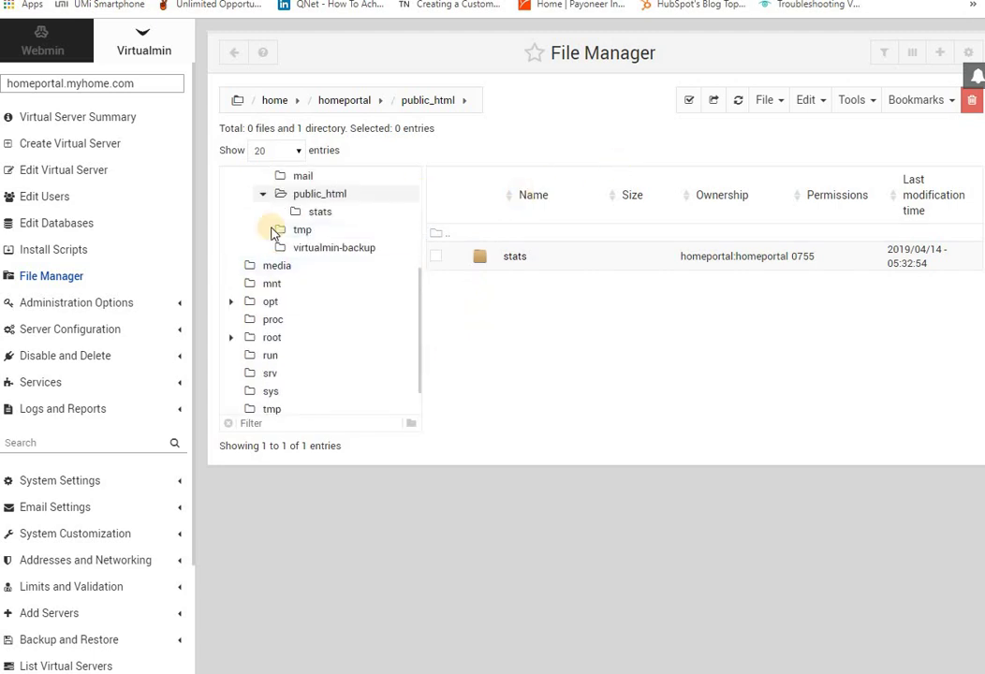
- Choose wordpress-5.1.1.tar.gz from the computer and upload it into public_html
{"action": "left_click", "coordinate": [768, 100]}
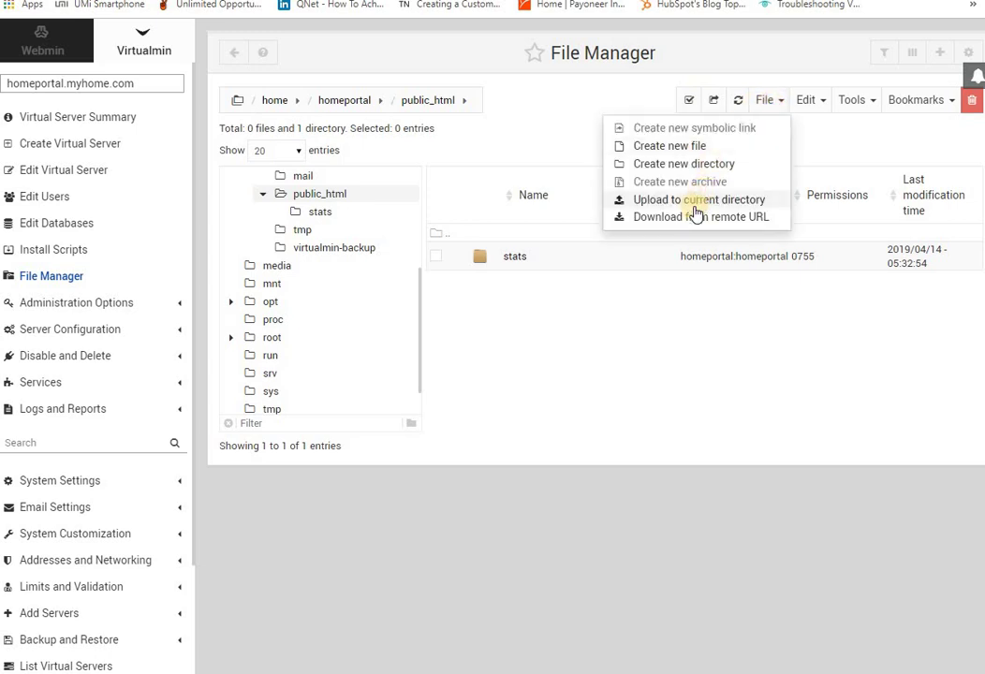
{"action": "left_click", "coordinate": [698, 199]}
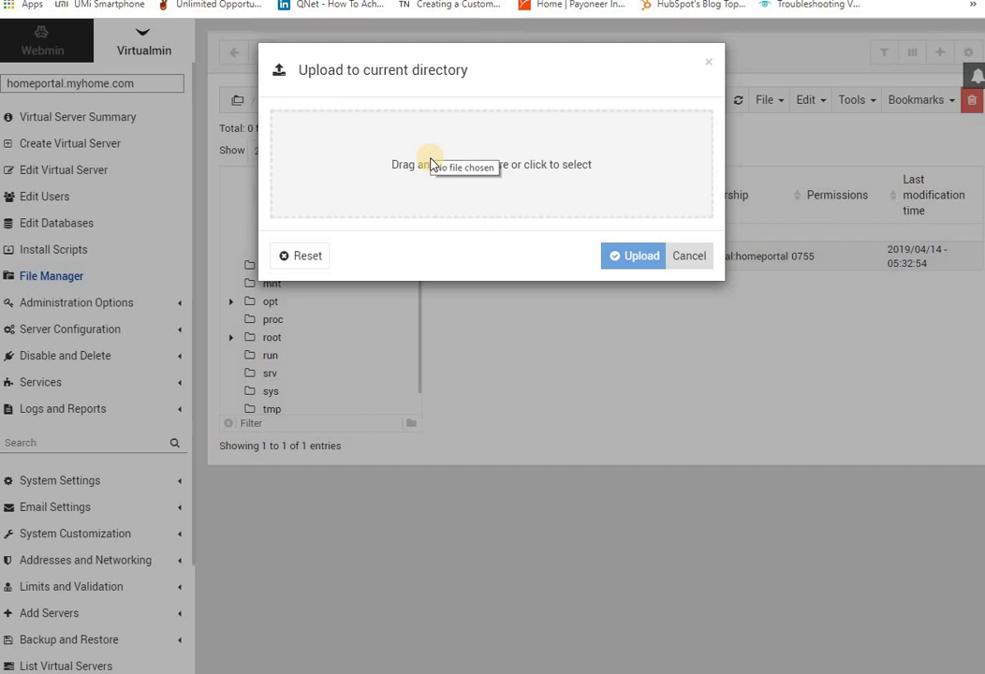
{"action": "left_click", "coordinate": [550, 206]}
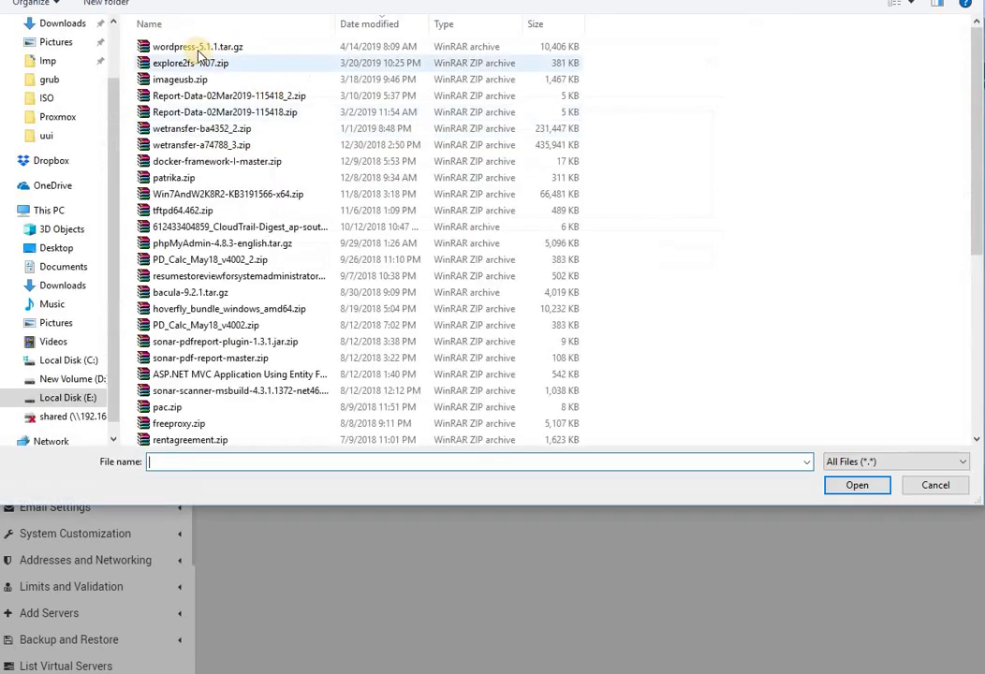
{"action": "left_click", "coordinate": [197, 47]}
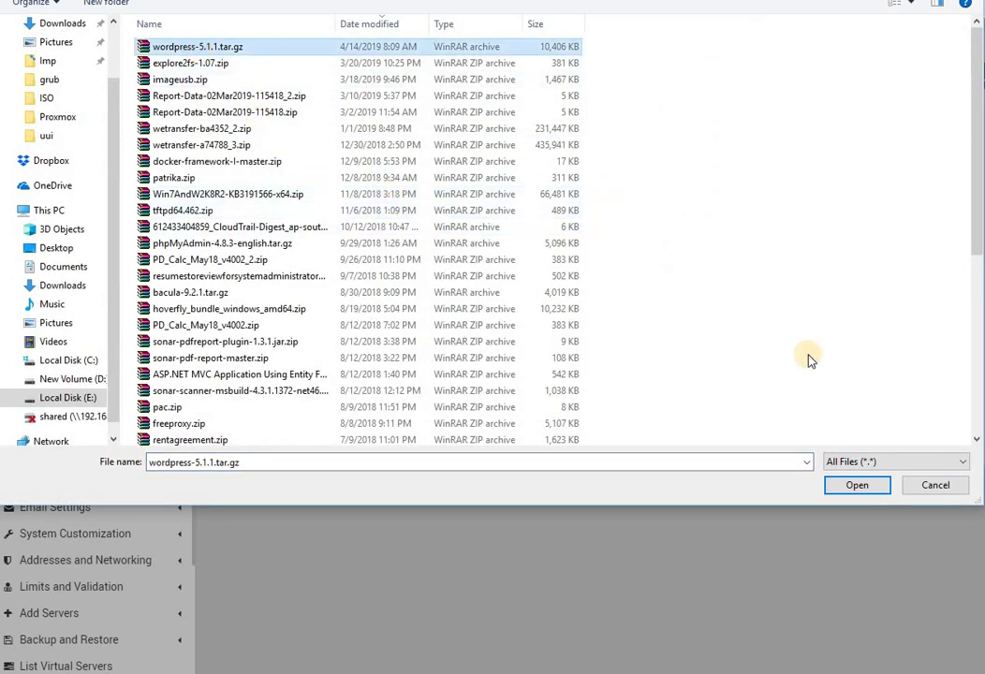
{"action": "left_click", "coordinate": [857, 486]}
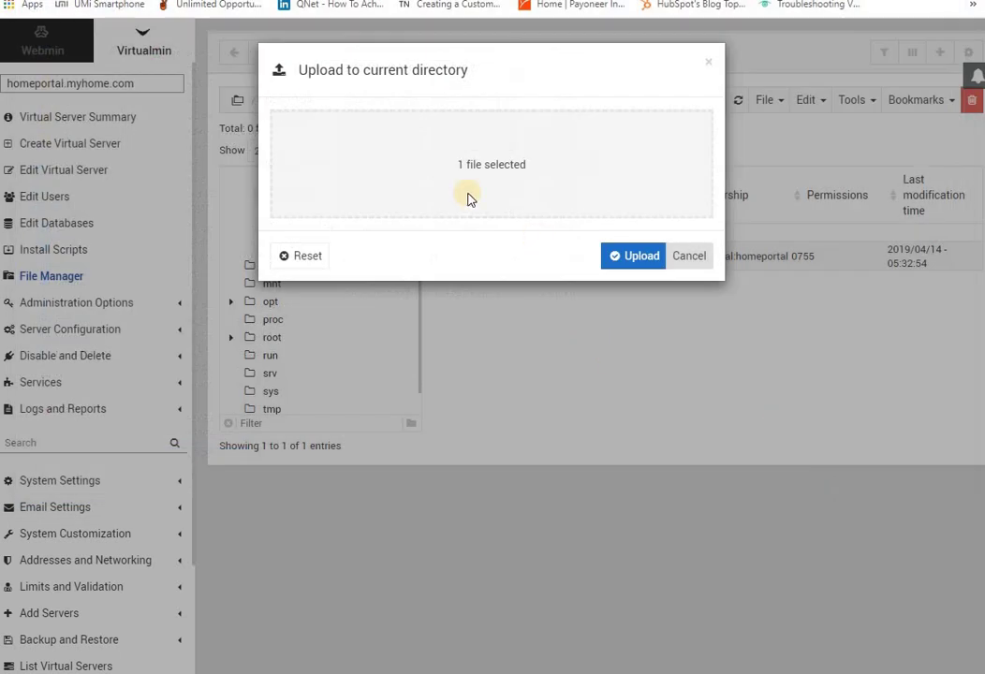
{"action": "left_click", "coordinate": [633, 256]}
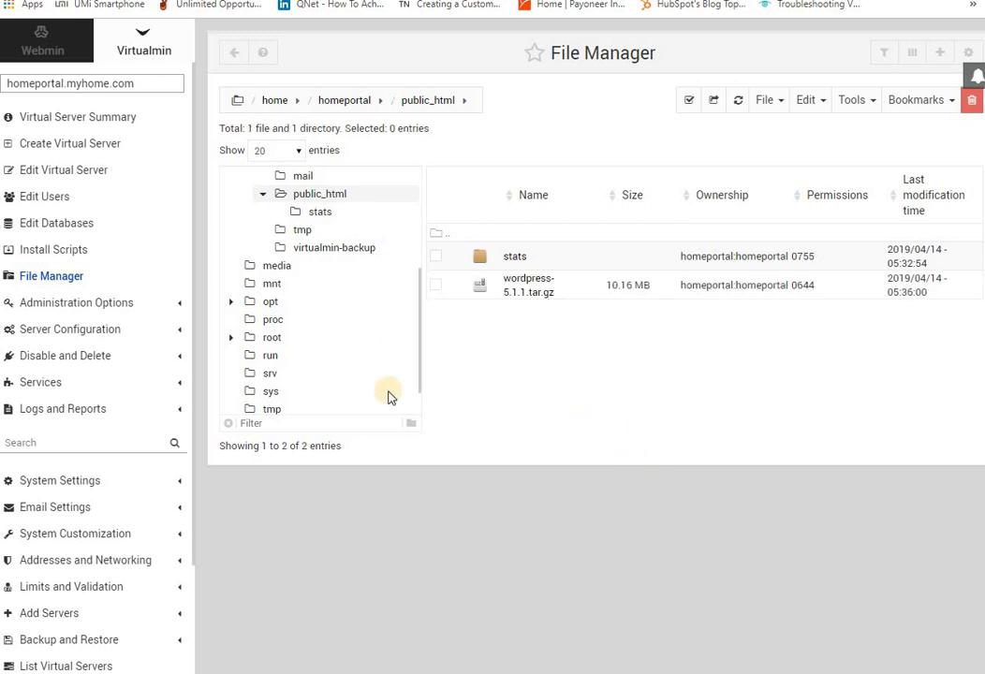
- Extract wordpress-5.1.1.tar.gz and open the resulting wordpress folder
{"action": "left_click", "coordinate": [435, 285]}
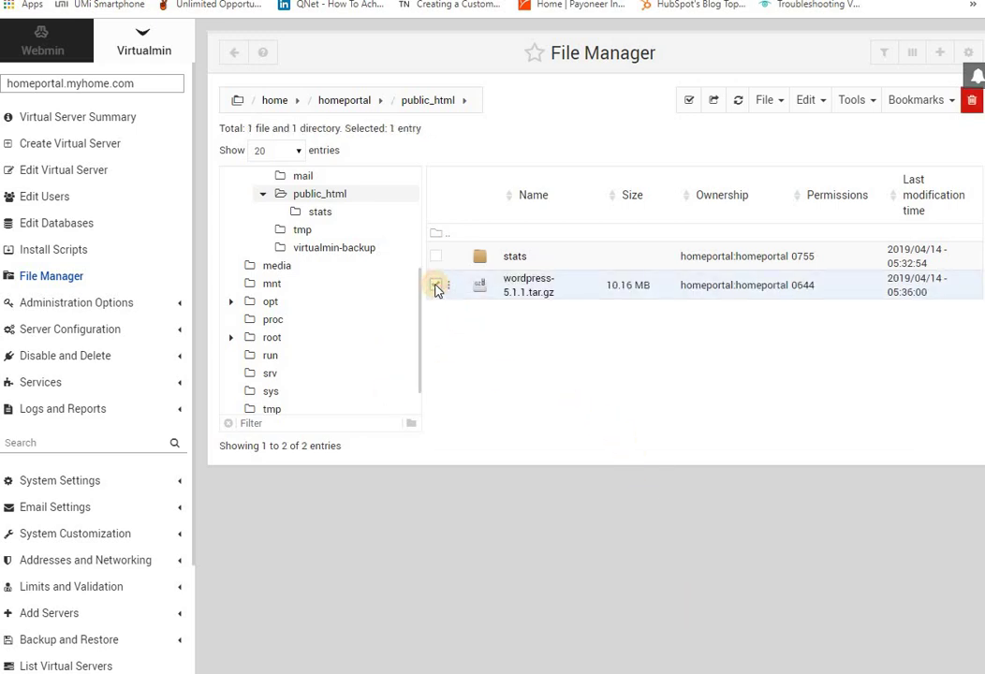
{"action": "right_click", "coordinate": [450, 285]}
{"action": "mouse_move", "coordinate": [518, 568]}
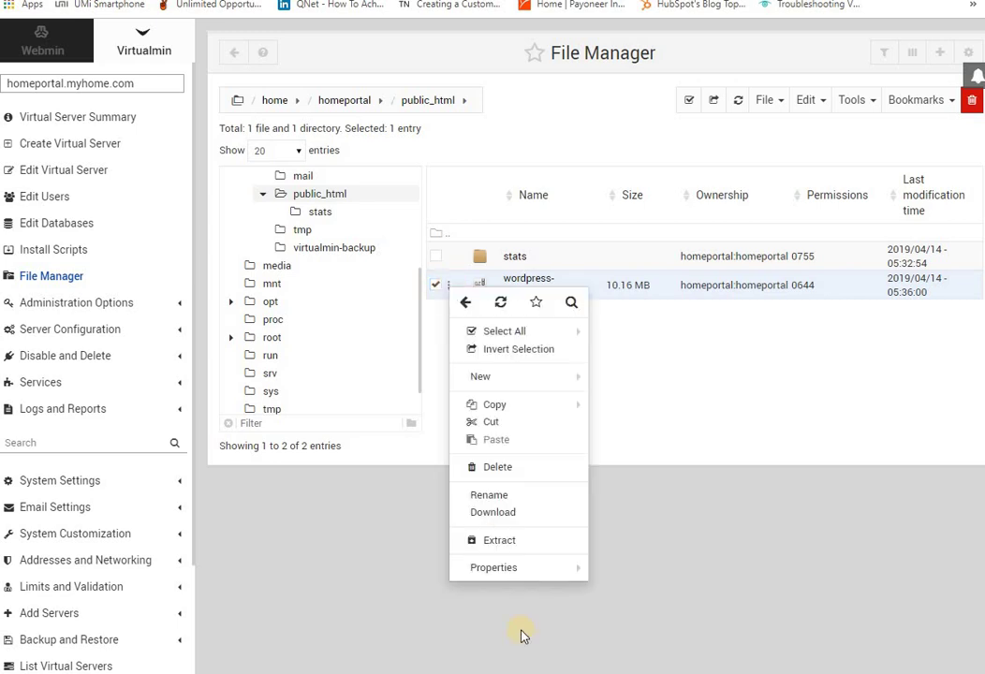
{"action": "left_click", "coordinate": [501, 540]}
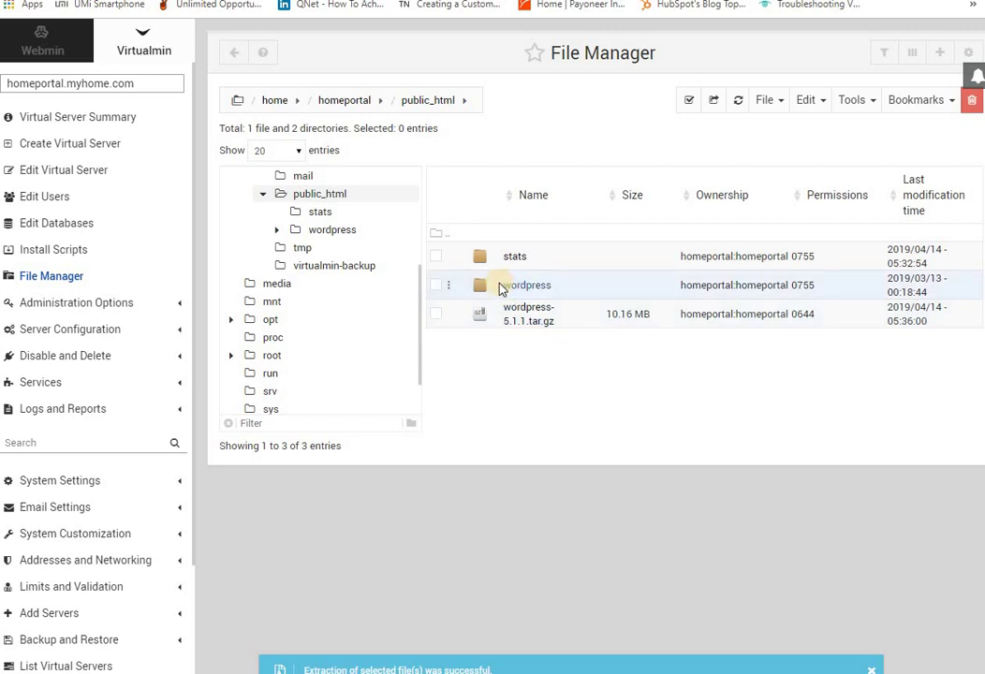
{"action": "left_click", "coordinate": [517, 288]}
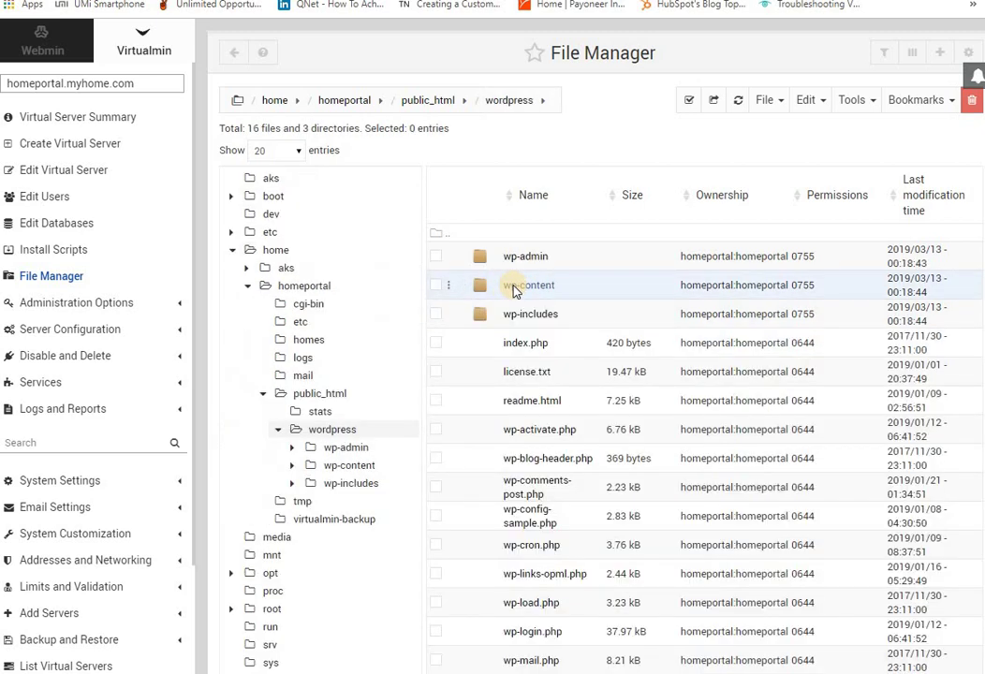
- Cut everything inside the wordpress folder and paste it into public_html
{"action": "left_click", "coordinate": [689, 100]}
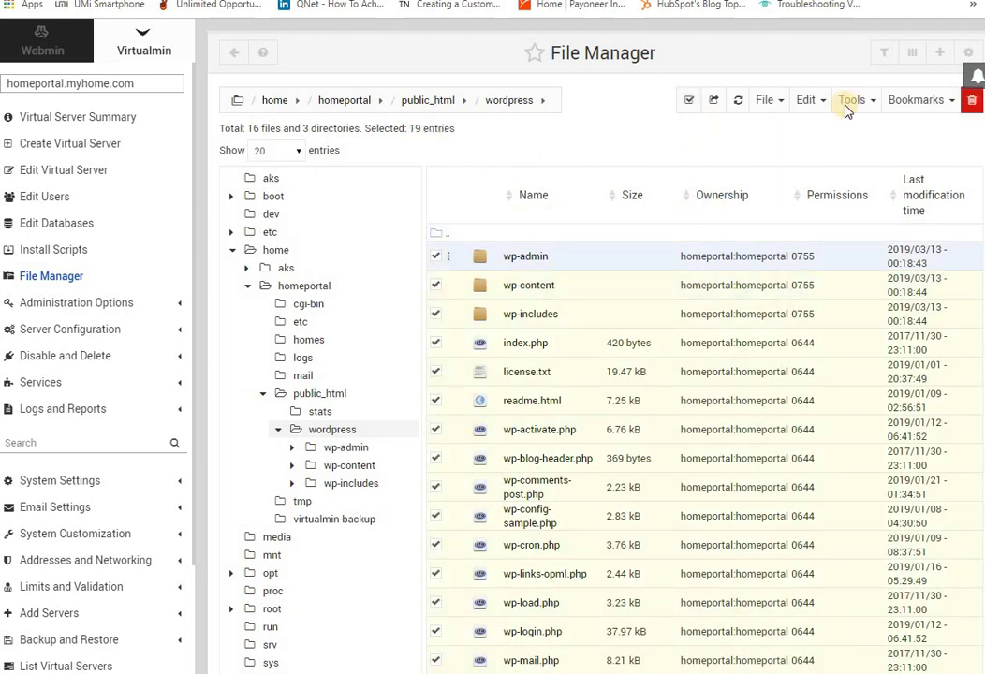
{"action": "left_click", "coordinate": [806, 100]}
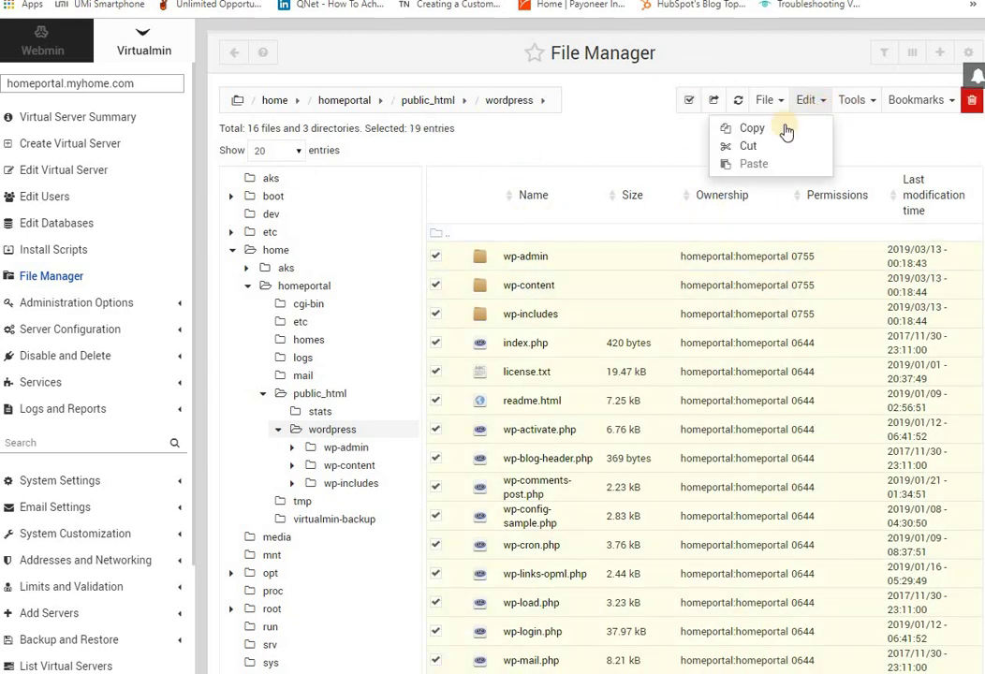
{"action": "left_click", "coordinate": [747, 148]}
{"action": "left_click", "coordinate": [611, 136]}
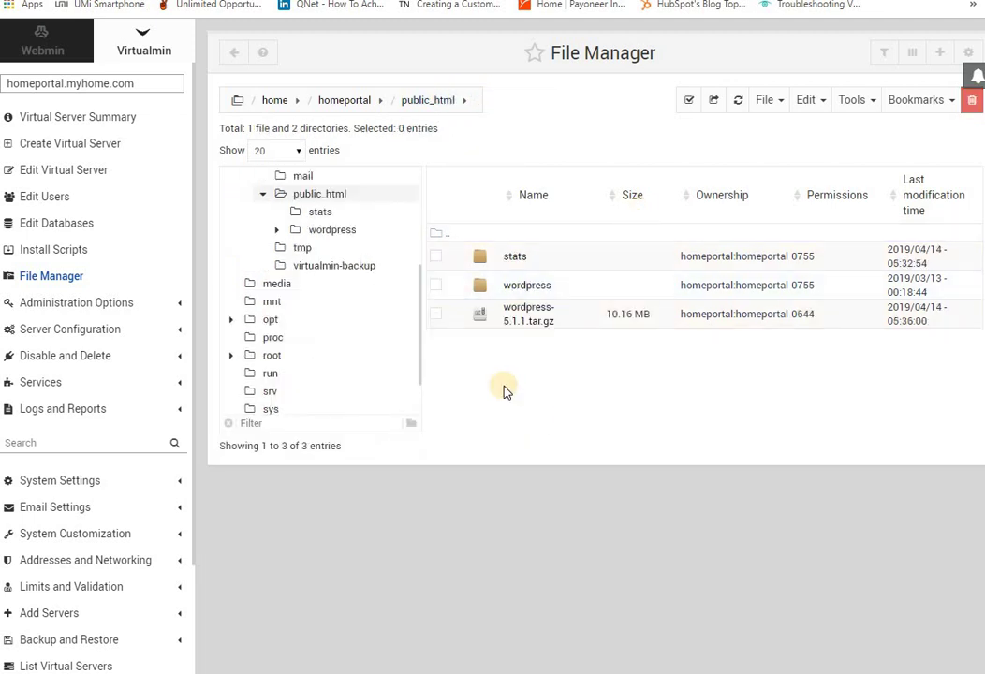
{"action": "left_click", "coordinate": [811, 100]}
{"action": "left_click", "coordinate": [768, 164]}
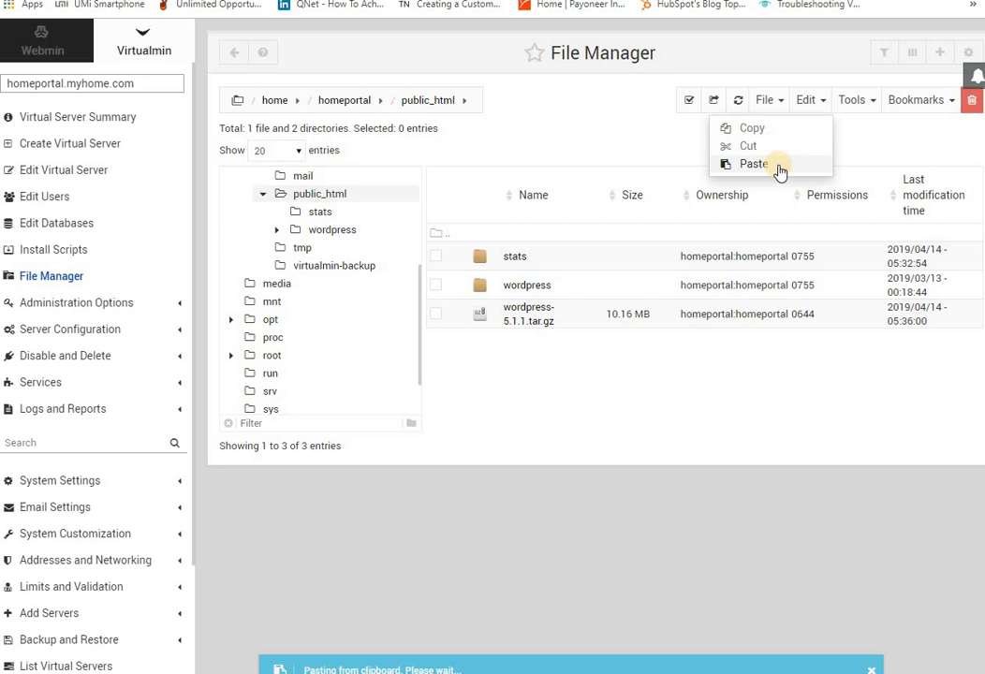
{"action": "left_click", "coordinate": [433, 114]}
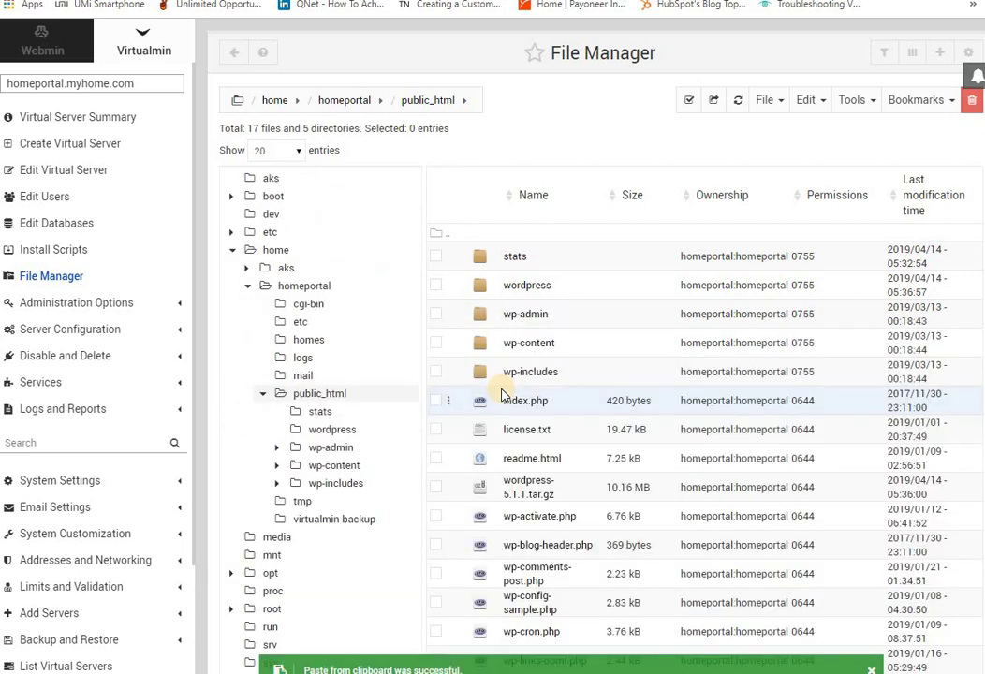
{"action": "scroll", "coordinate": [504, 400], "scroll_direction": "down", "scroll_amount": 3}
{"action": "scroll", "coordinate": [525, 402], "scroll_direction": "down", "scroll_amount": 2}
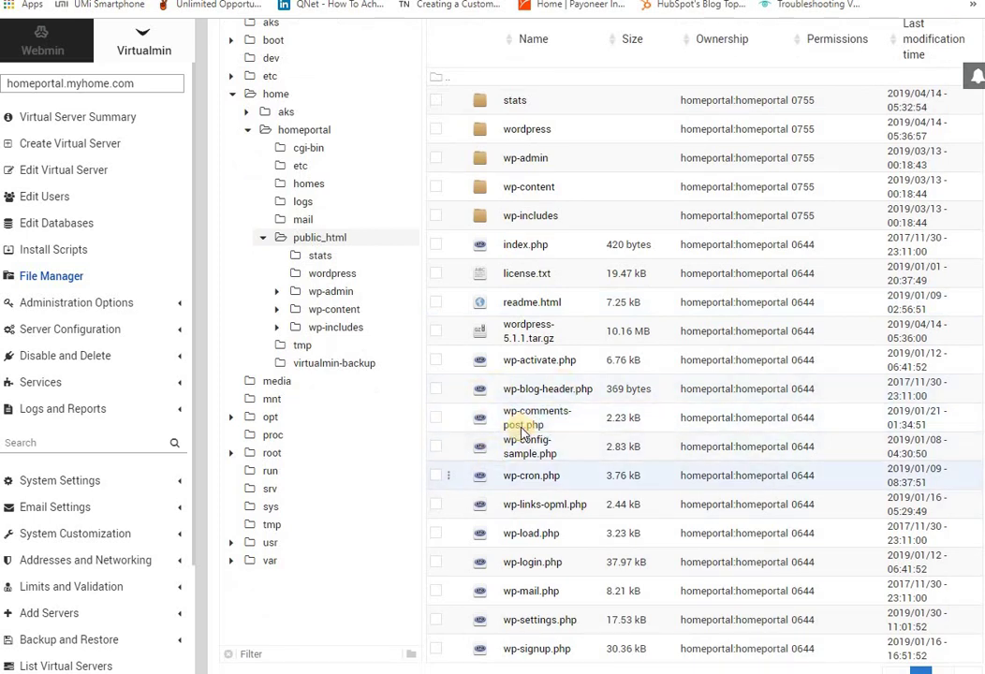
{"action": "mouse_move", "coordinate": [529, 447]}
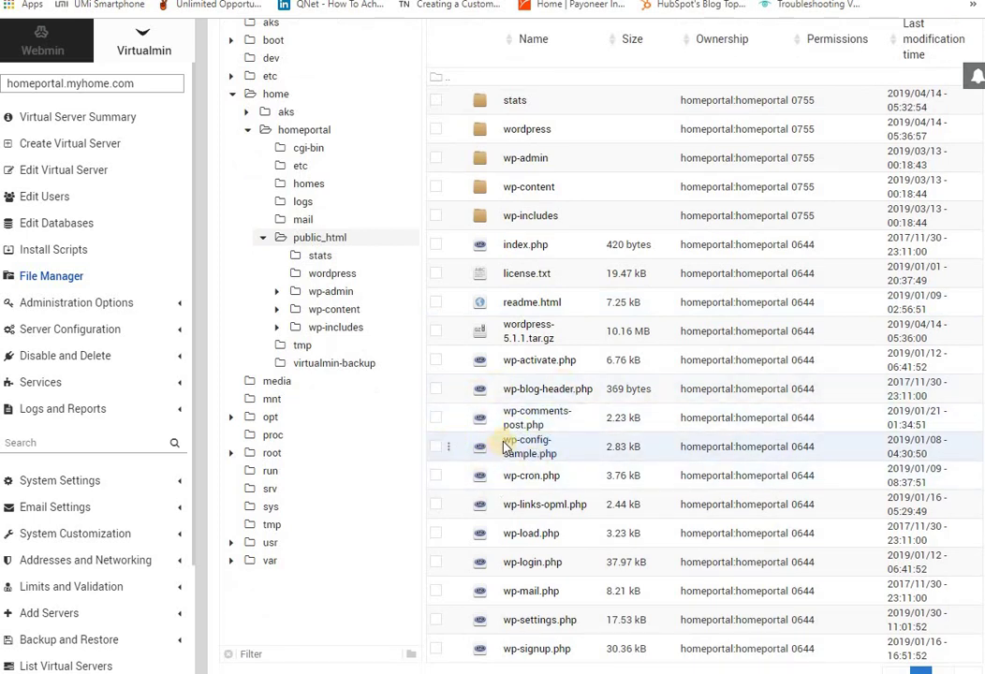
- Delete '-sample' from wp-config-sample.php's name to make it wp-config.php
{"action": "right_click", "coordinate": [449, 453]}
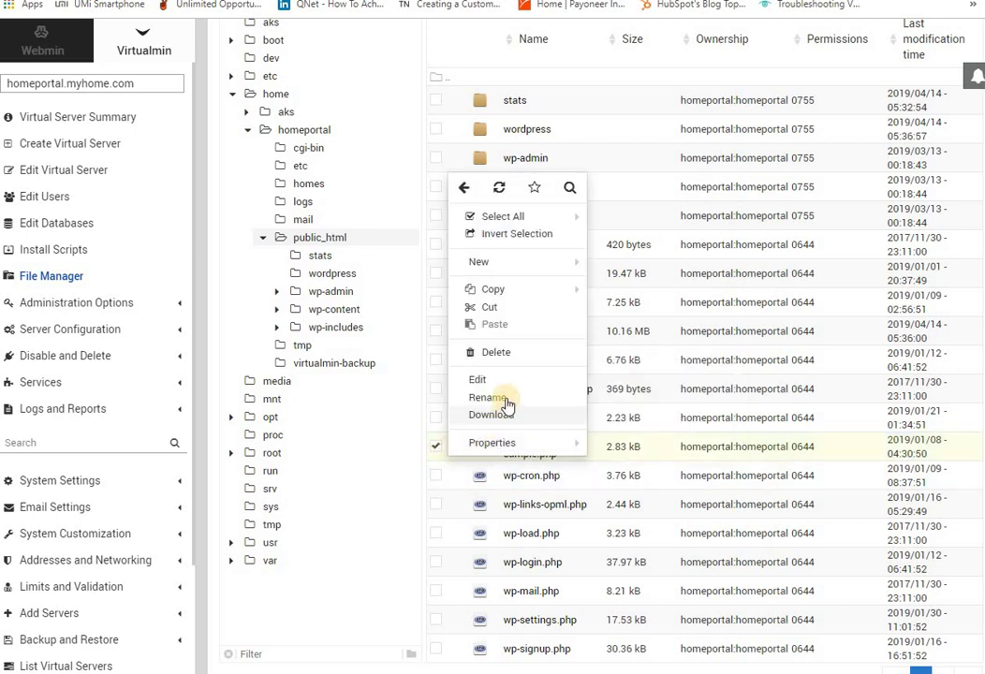
{"action": "left_click", "coordinate": [506, 398]}
{"action": "left_click", "coordinate": [359, 134]}
{"action": "key", "text": "BackSpace"}
{"action": "key", "text": "BackSpace"}
{"action": "key", "text": "BackSpace"}
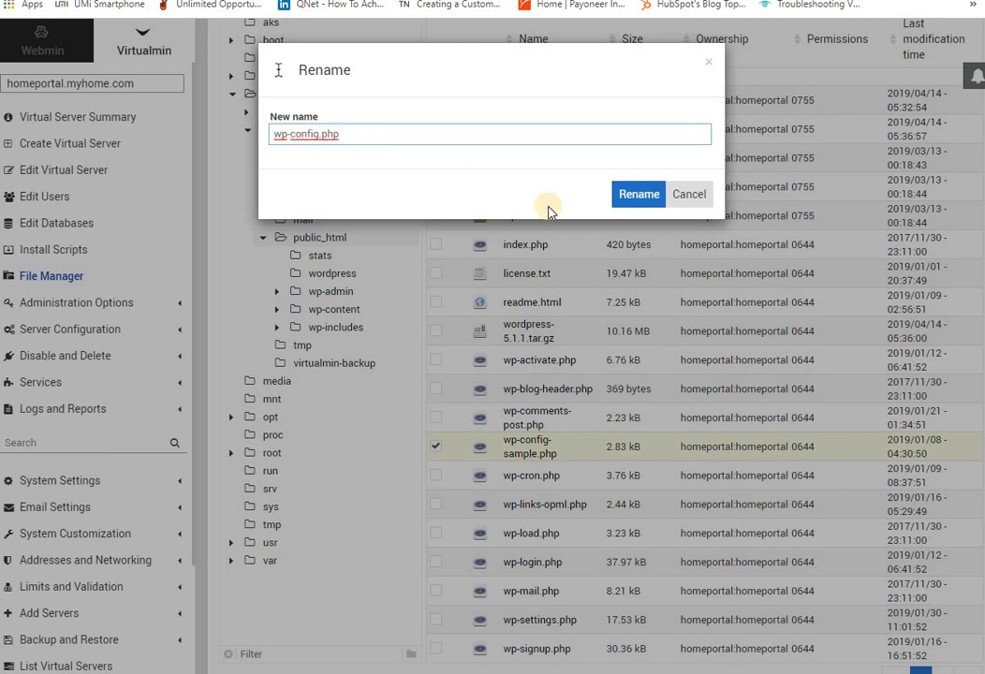
{"action": "left_click", "coordinate": [639, 193]}
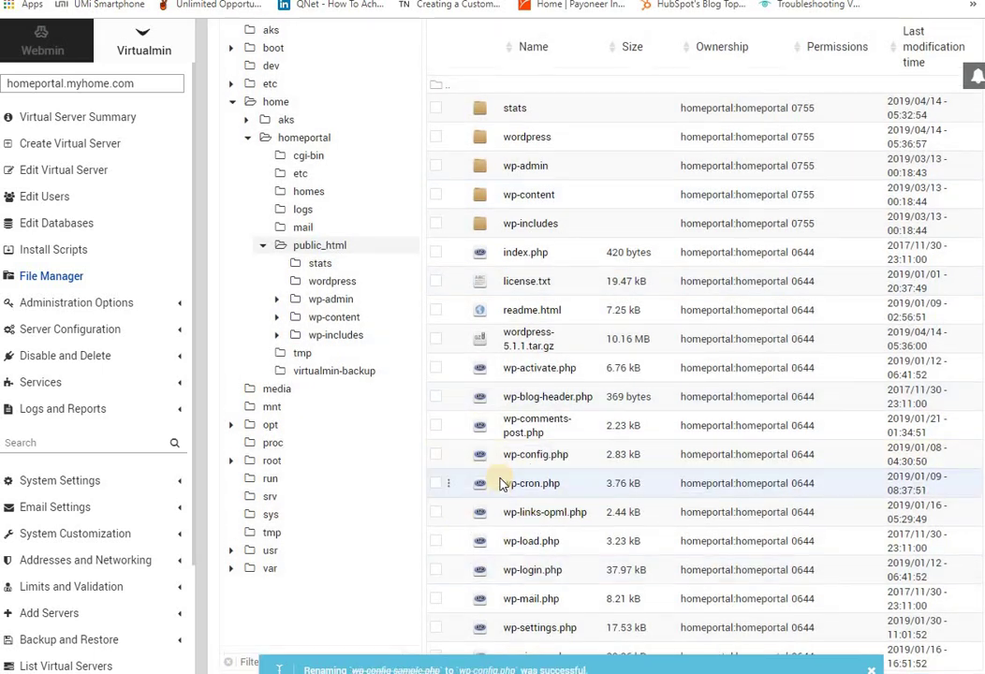
{"action": "left_click", "coordinate": [436, 455]}
- Edit wp-config.php, setting DB_NAME to homeportal and DB_USER to homeportalsql
{"action": "right_click", "coordinate": [450, 457]}
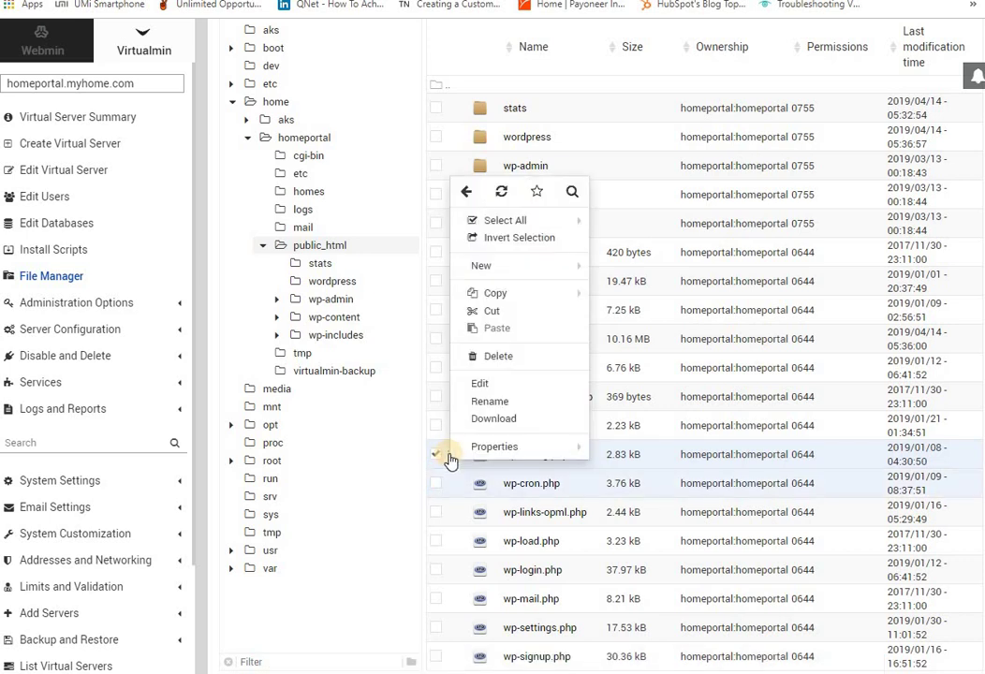
{"action": "left_click", "coordinate": [494, 384]}
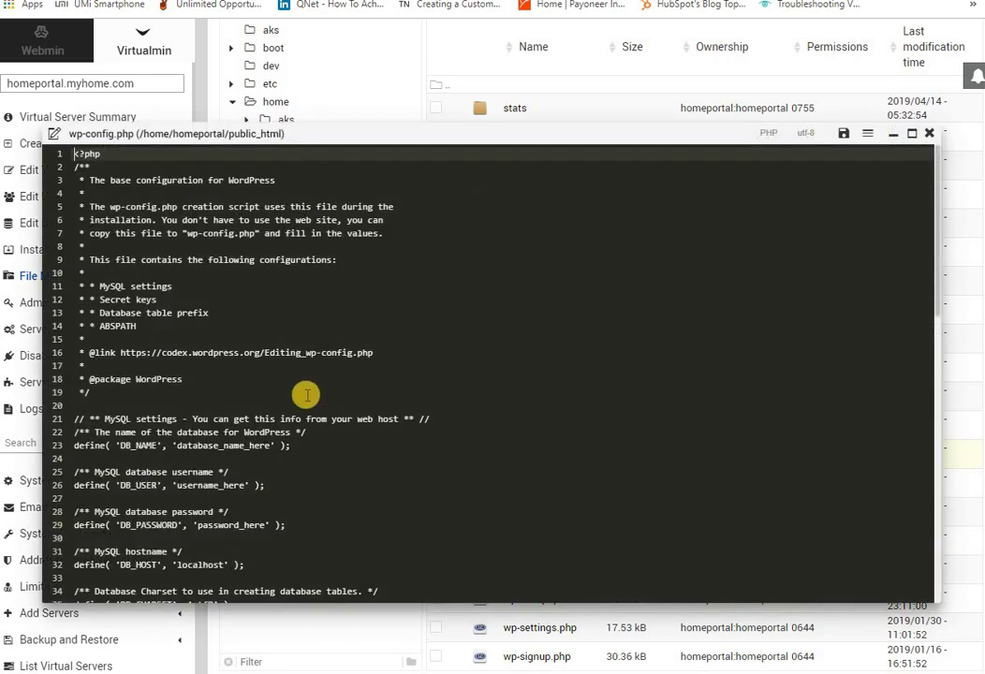
{"action": "scroll", "coordinate": [306, 395], "scroll_direction": "down", "scroll_amount": 3}
{"action": "scroll", "coordinate": [307, 395], "scroll_direction": "down", "scroll_amount": 3}
{"action": "scroll", "coordinate": [306, 395], "scroll_direction": "down", "scroll_amount": 3}
{"action": "scroll", "coordinate": [306, 395], "scroll_direction": "up", "scroll_amount": 3}
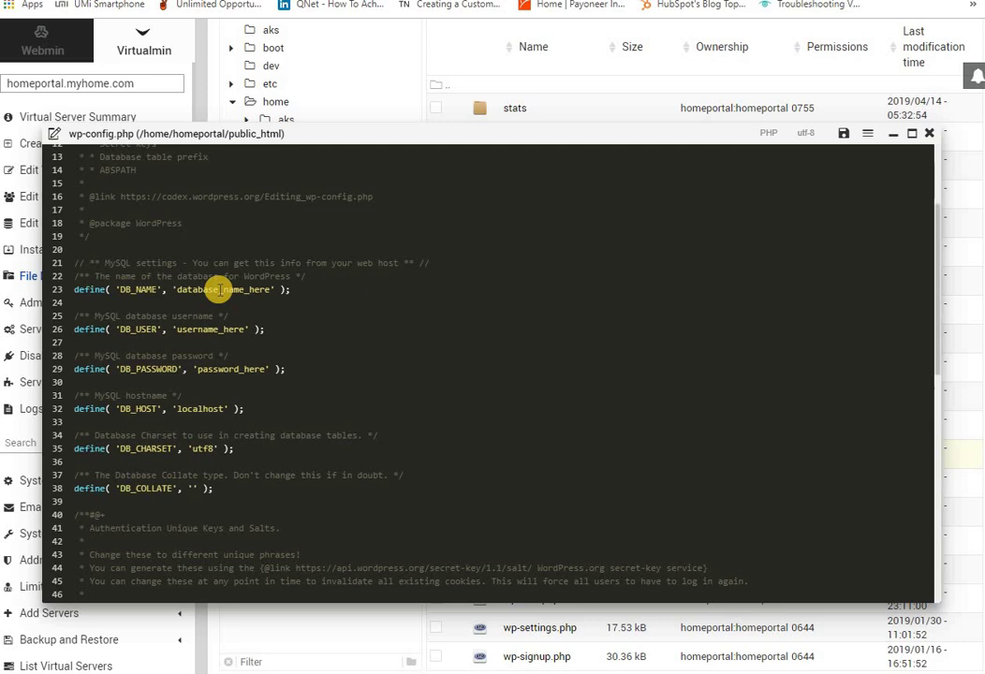
{"action": "double_click", "coordinate": [218, 291]}
{"action": "type", "text": "homeportal"}
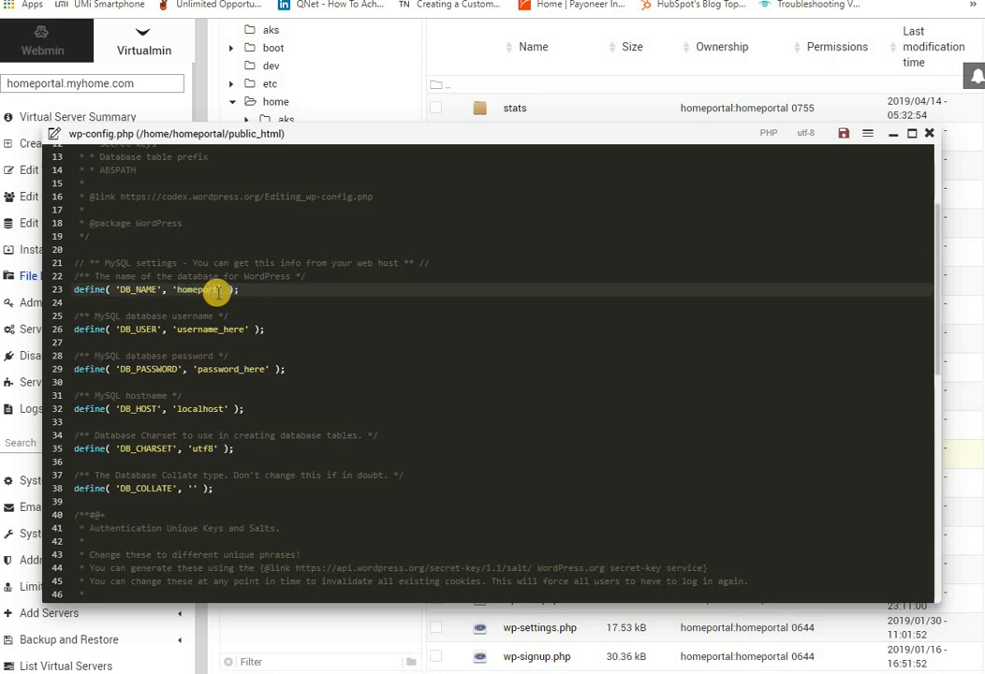
{"action": "key", "text": "Down"}
{"action": "key", "text": "Down"}
{"action": "key", "text": "Down"}
{"action": "double_click", "coordinate": [217, 330]}
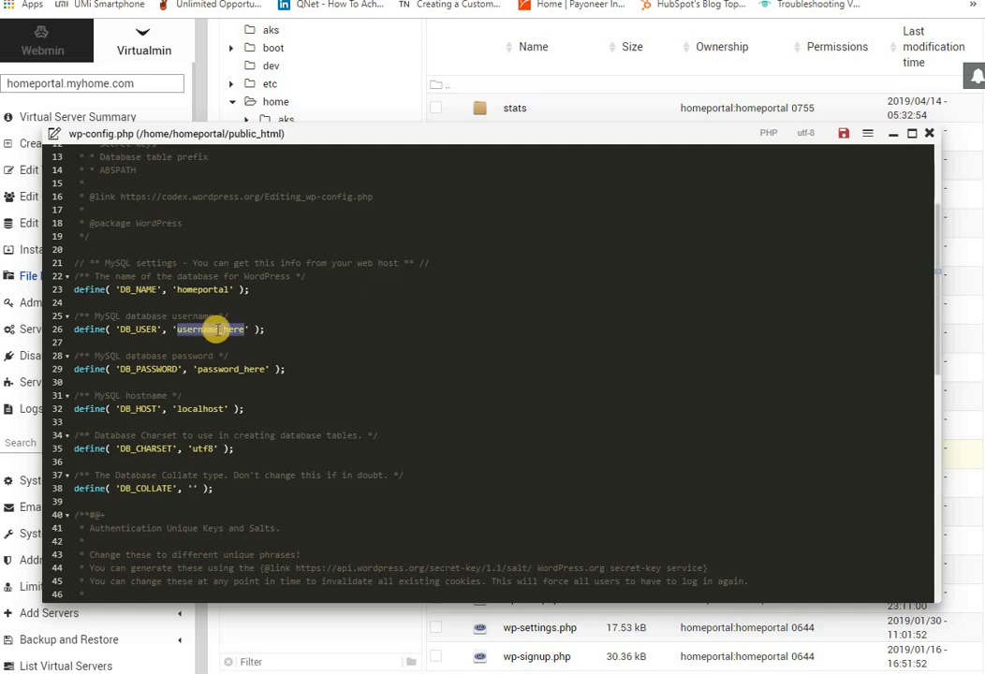
{"action": "type", "text": "homeportal_sql"}
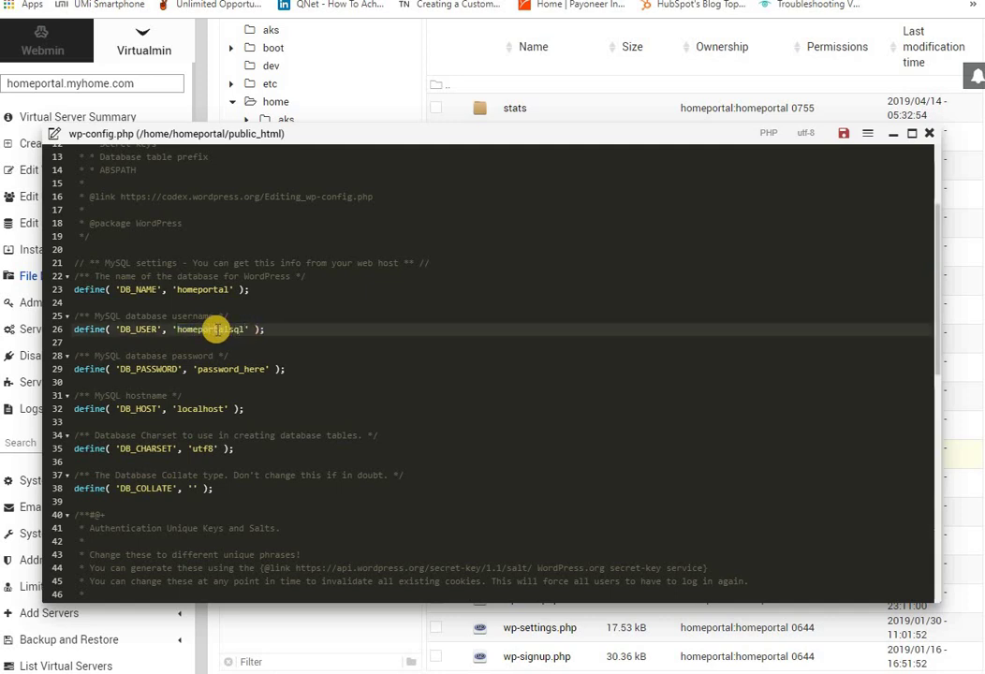
{"action": "key", "text": "Down"}
{"action": "key", "text": "Down"}
{"action": "key", "text": "Down"}
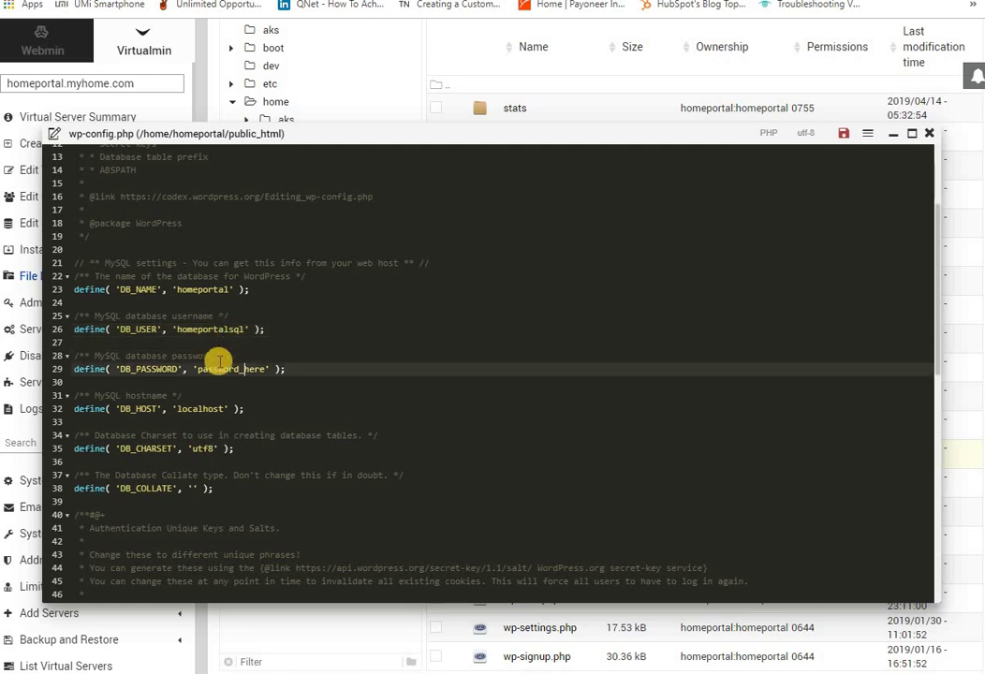
{"action": "left_click", "coordinate": [226, 370]}
{"action": "double_click", "coordinate": [227, 370]}
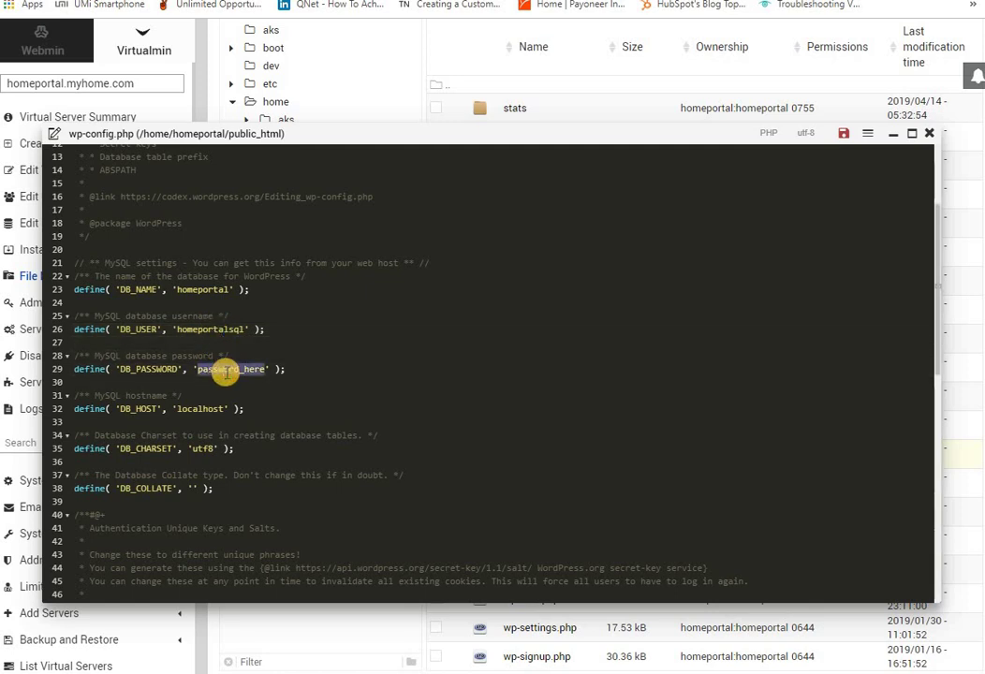
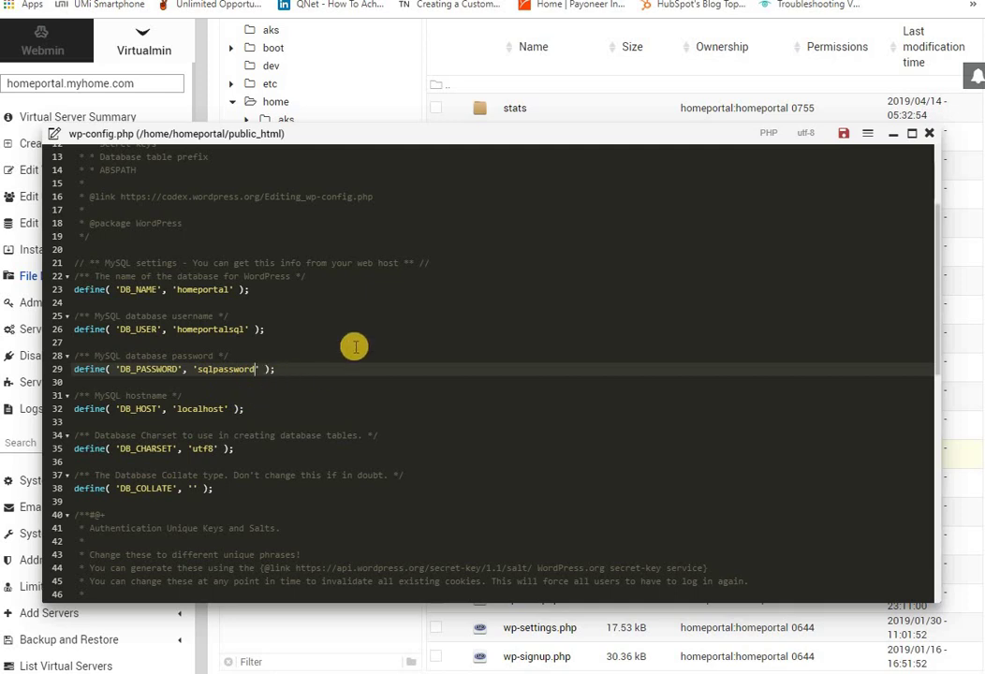
{"action": "left_click", "coordinate": [844, 133]}
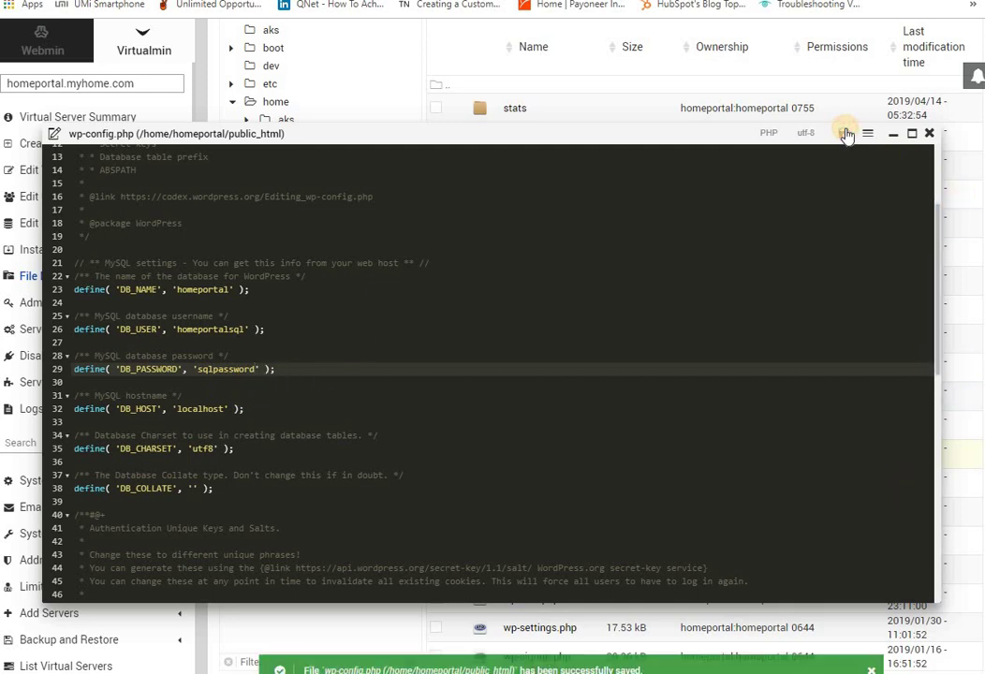
- Close wp-config.php and load homeportal.myhome.com in a new browser tab
{"action": "left_click", "coordinate": [929, 138]}
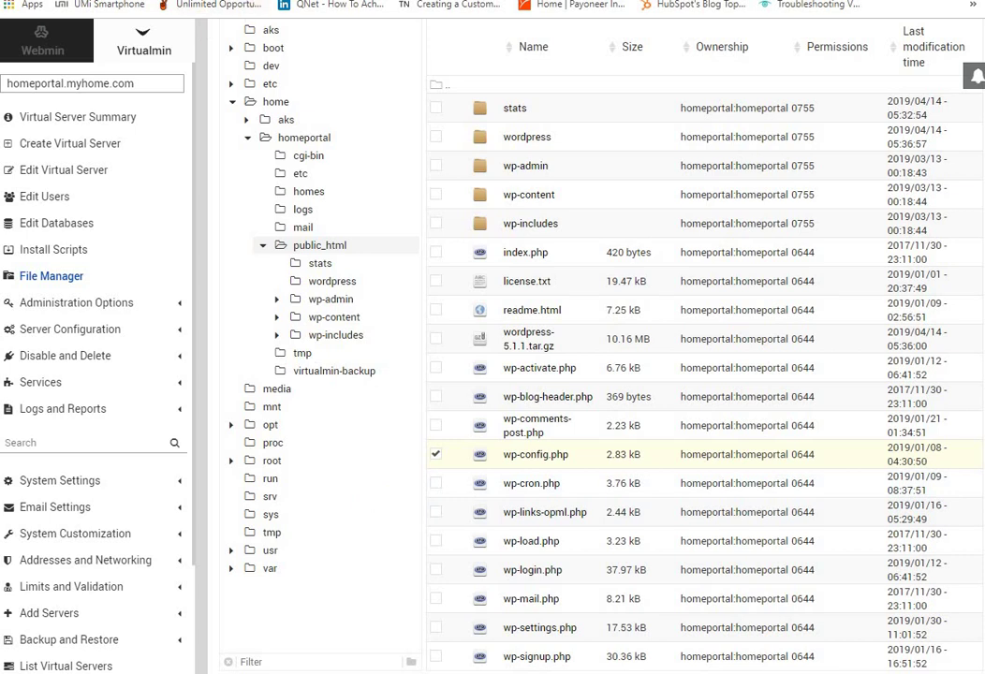
{"action": "key", "text": "ctrl+t"}
{"action": "type", "text": "homeportal.myhome.com"}
{"action": "key", "text": "Return"}
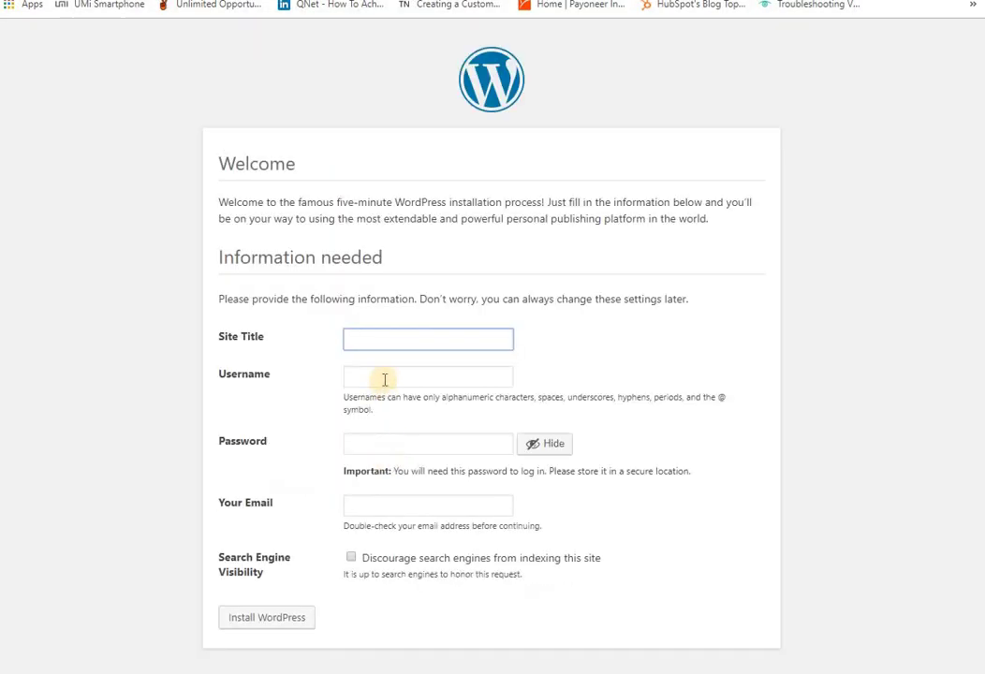
- Enter title Test Site, user admin, a masked password, saved email, and discourage indexing
{"action": "left_click", "coordinate": [384, 337]}
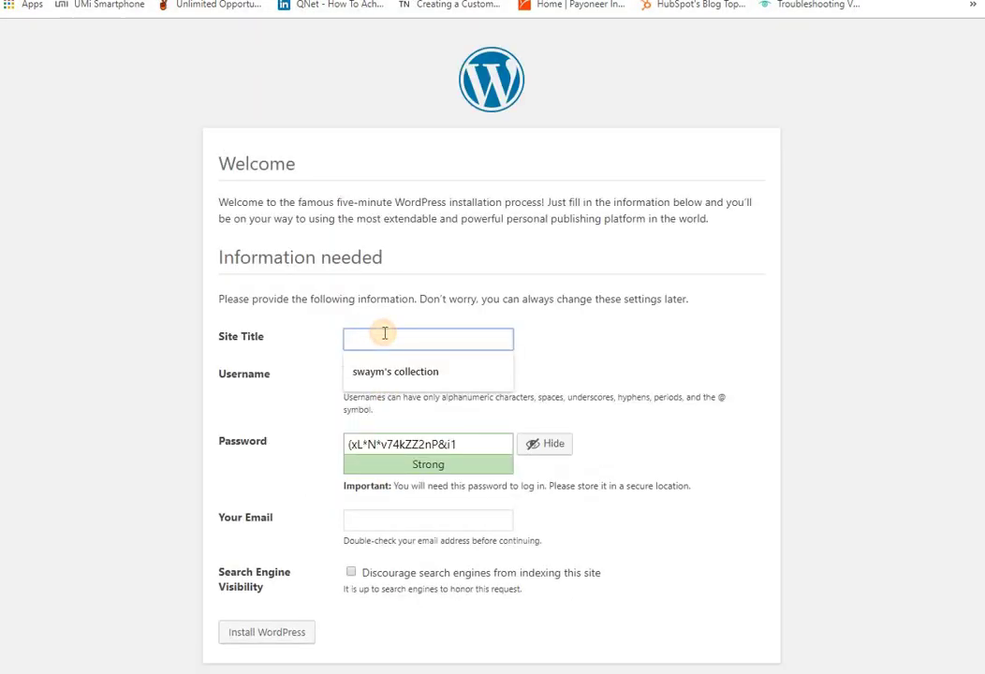
{"action": "type", "text": "Test Y"}
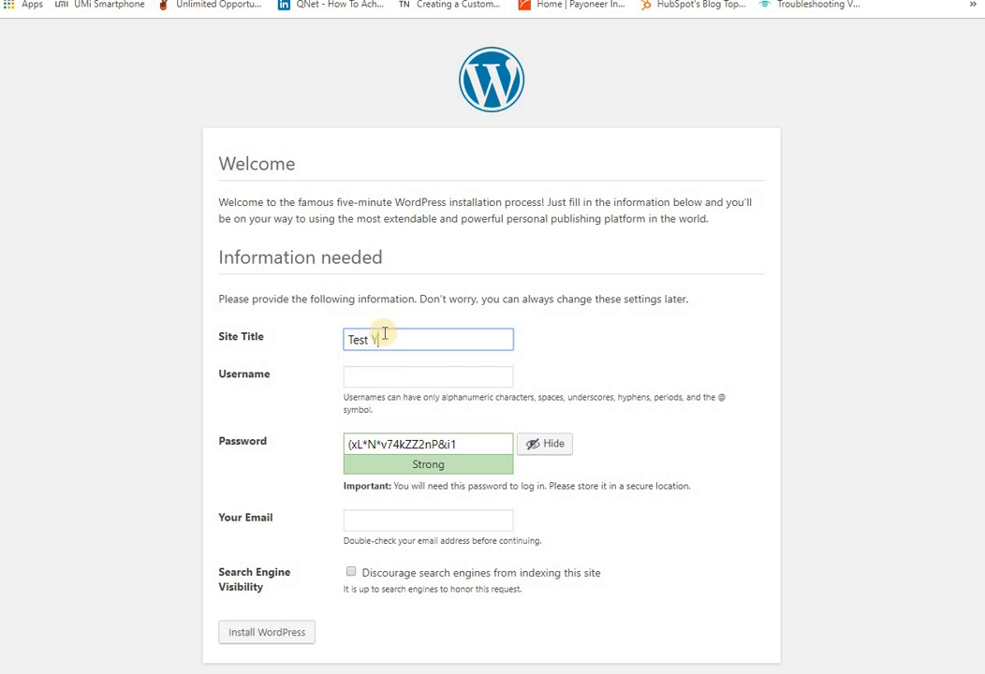
{"action": "type", "text": "ou"}
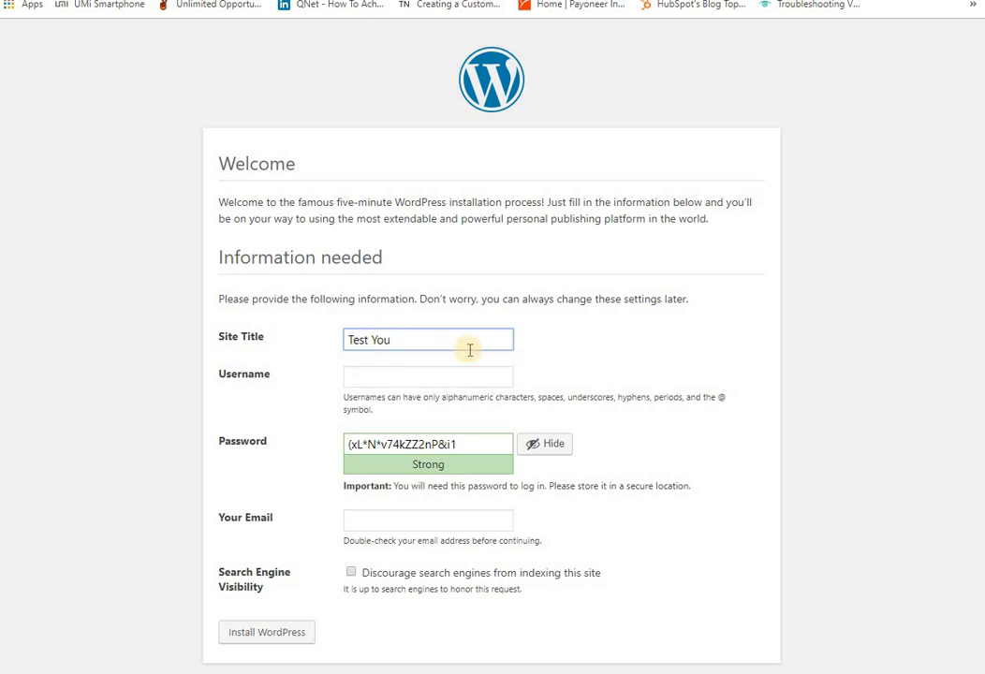
{"action": "key", "text": "BackSpace"}
{"action": "key", "text": "BackSpace"}
{"action": "type", "text": "Site"}
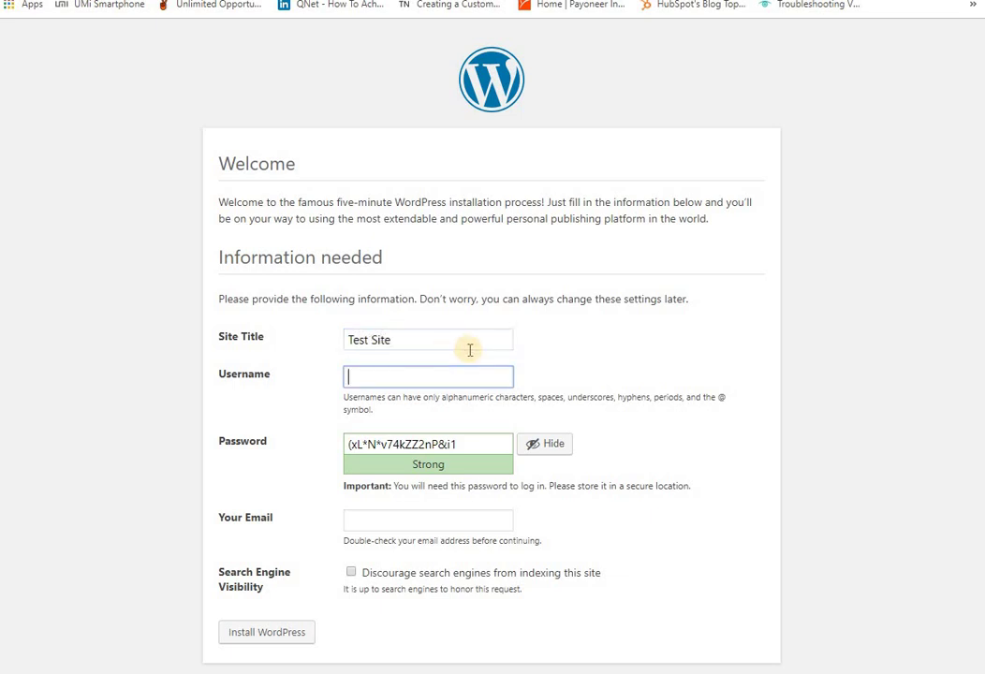
{"action": "type", "text": "admin"}
{"action": "key", "text": "Tab"}
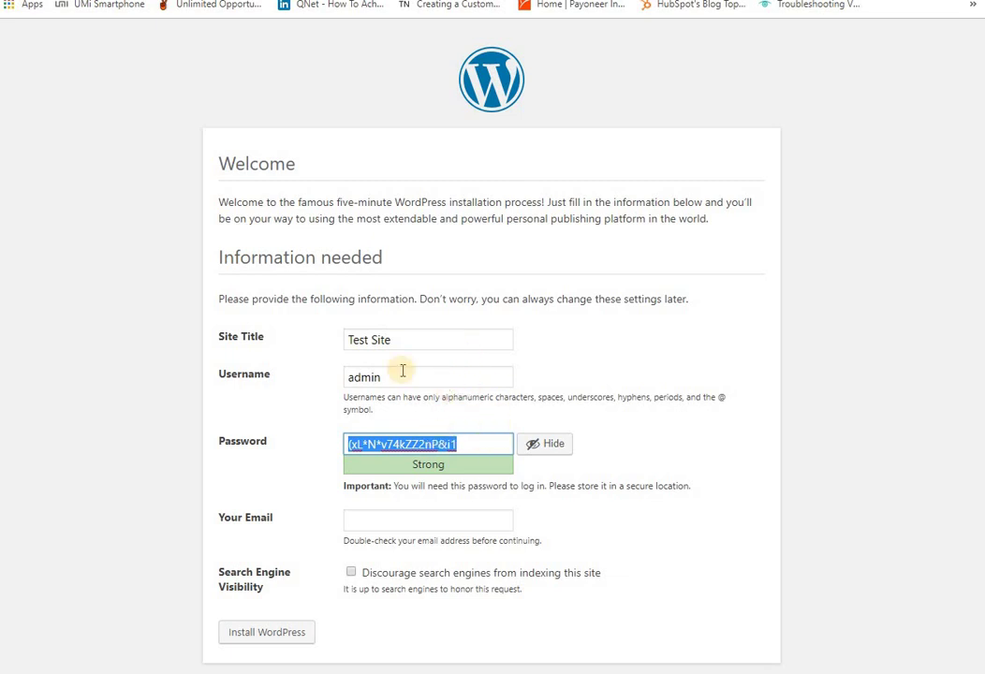
{"action": "left_click", "coordinate": [532, 446]}
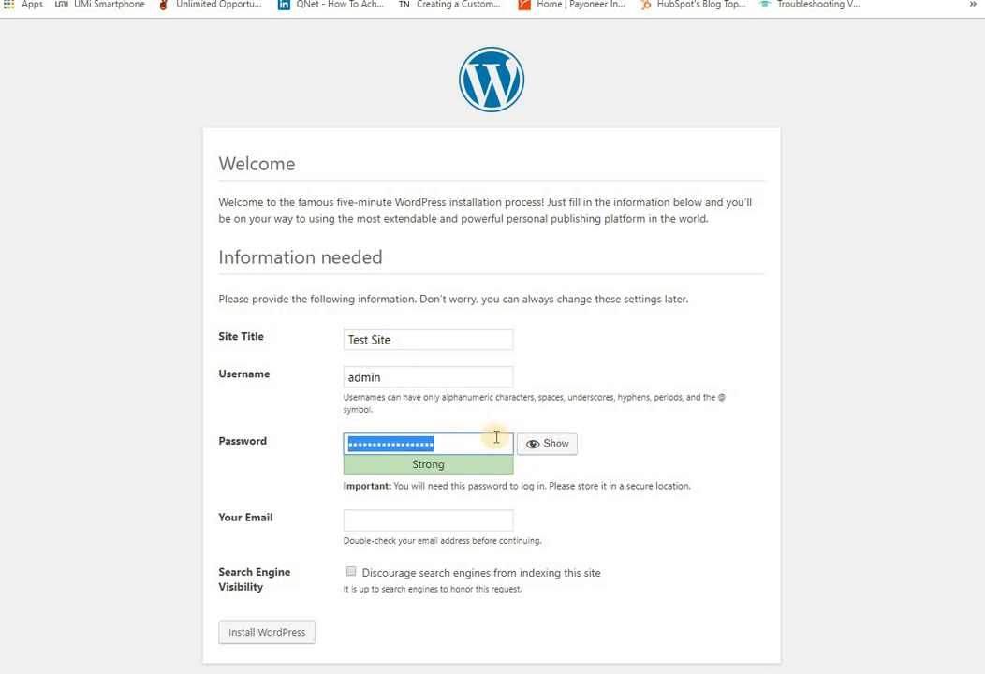
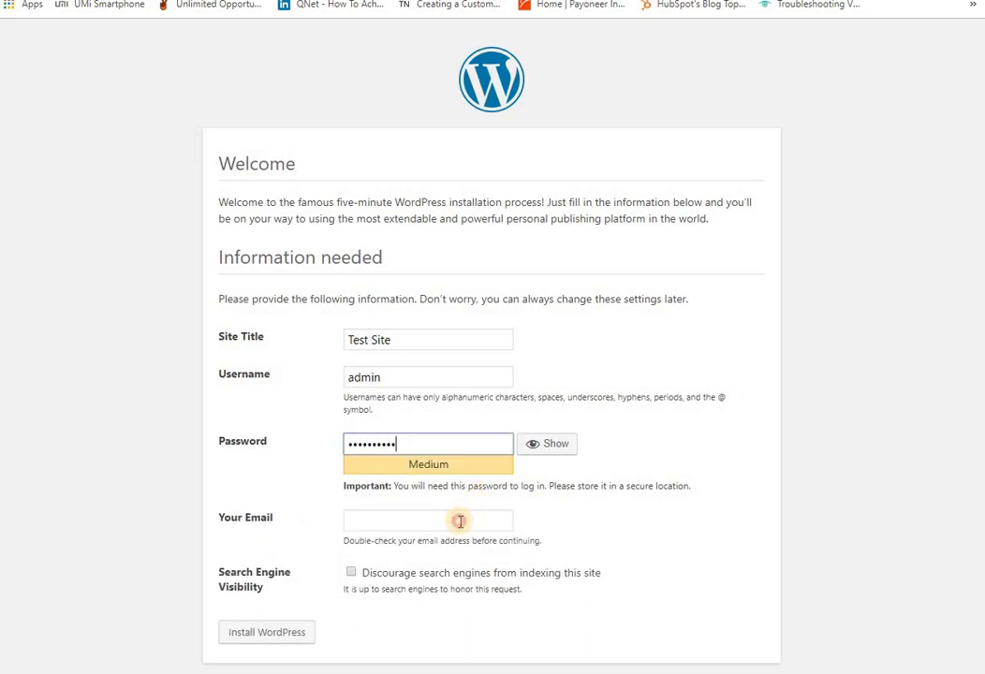
{"action": "left_click", "coordinate": [460, 521]}
{"action": "type", "text": "i"}
{"action": "left_click", "coordinate": [408, 553]}
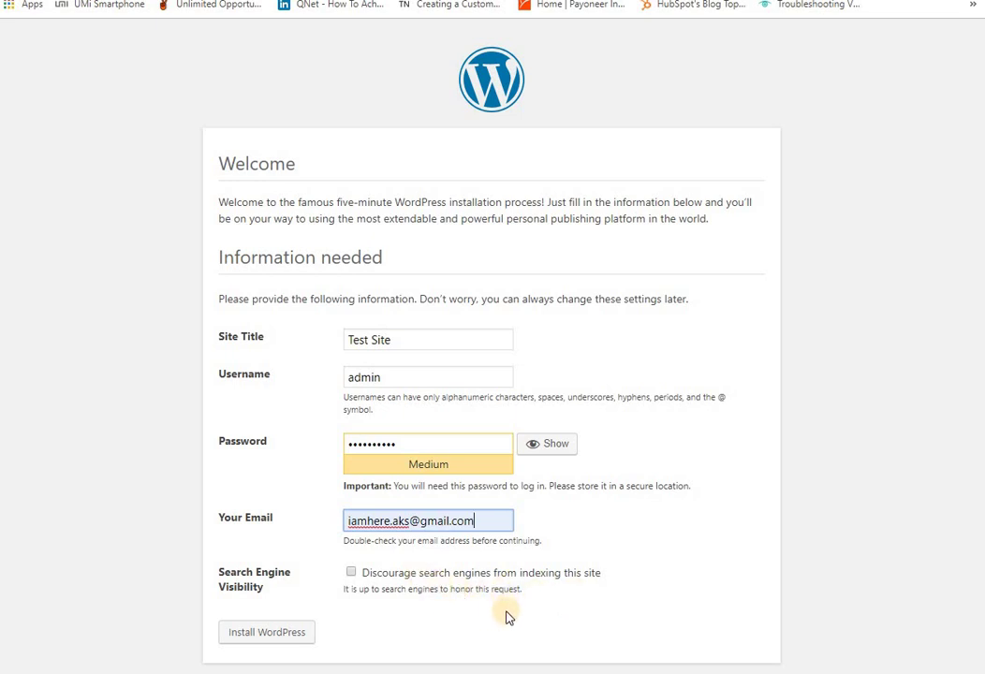
{"action": "left_click", "coordinate": [352, 572]}
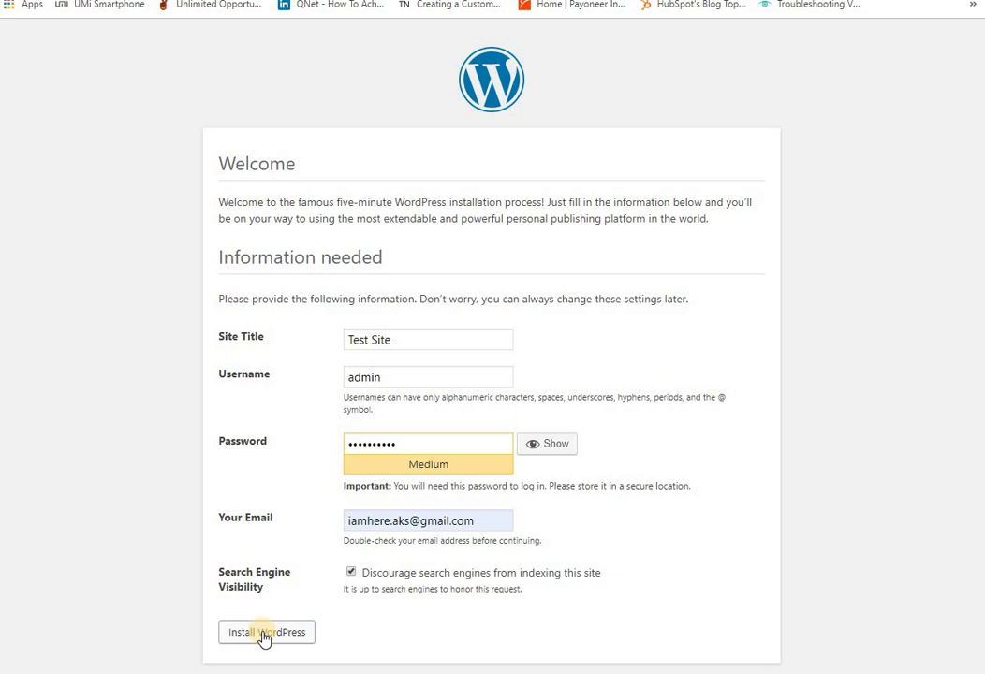
- Run the WordPress install, then log in as admin with the new password
{"action": "left_click", "coordinate": [264, 634]}
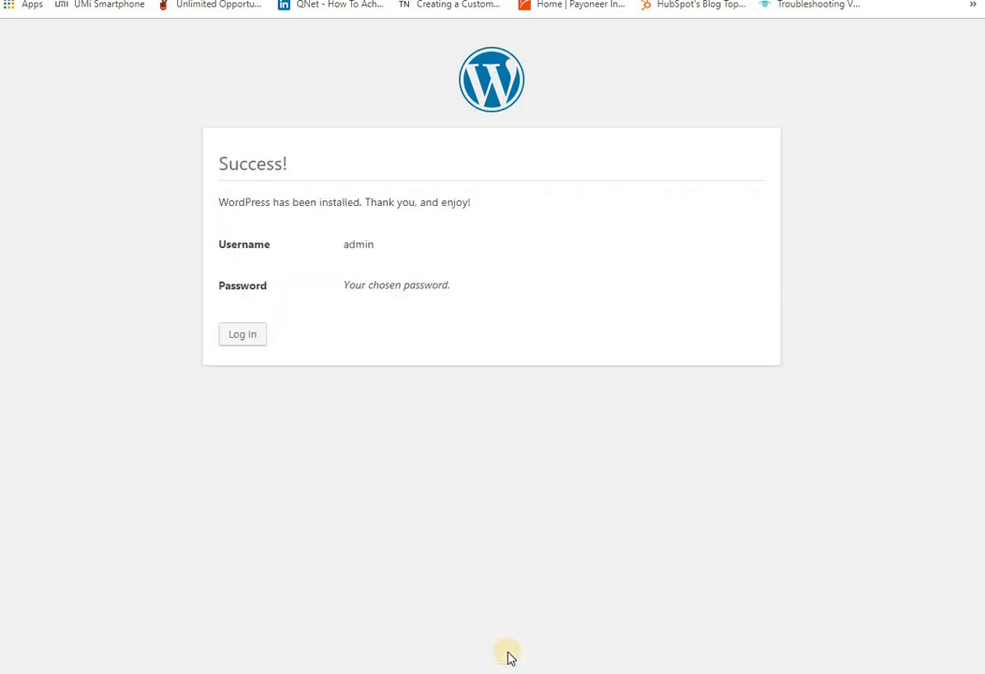
{"action": "left_click", "coordinate": [243, 336]}
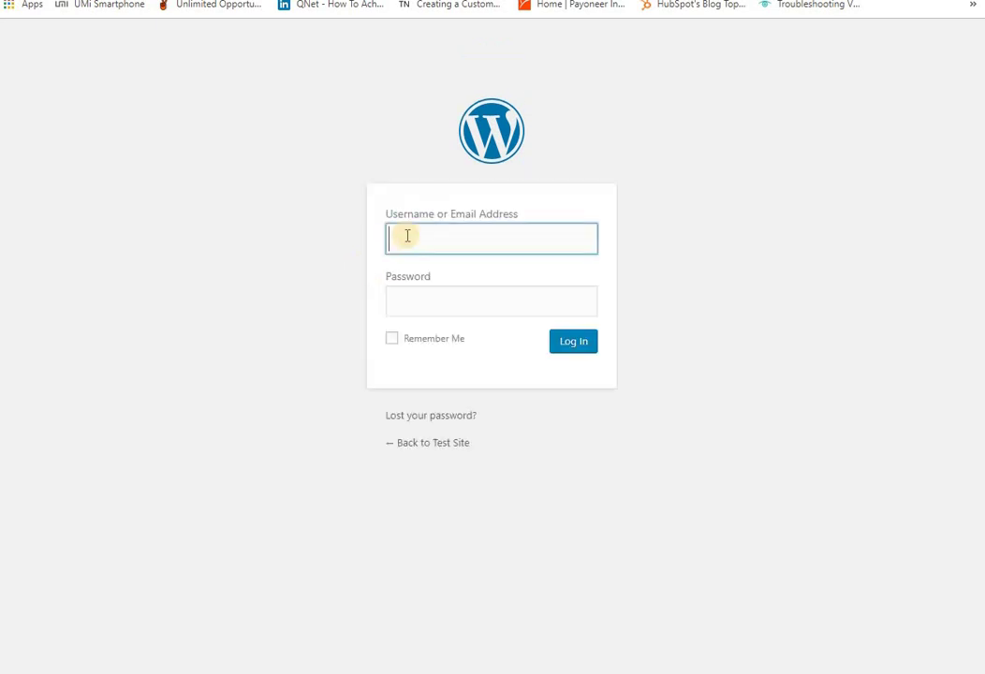
{"action": "left_click", "coordinate": [407, 236]}
{"action": "type", "text": "admin"}
{"action": "key", "text": "Tab"}
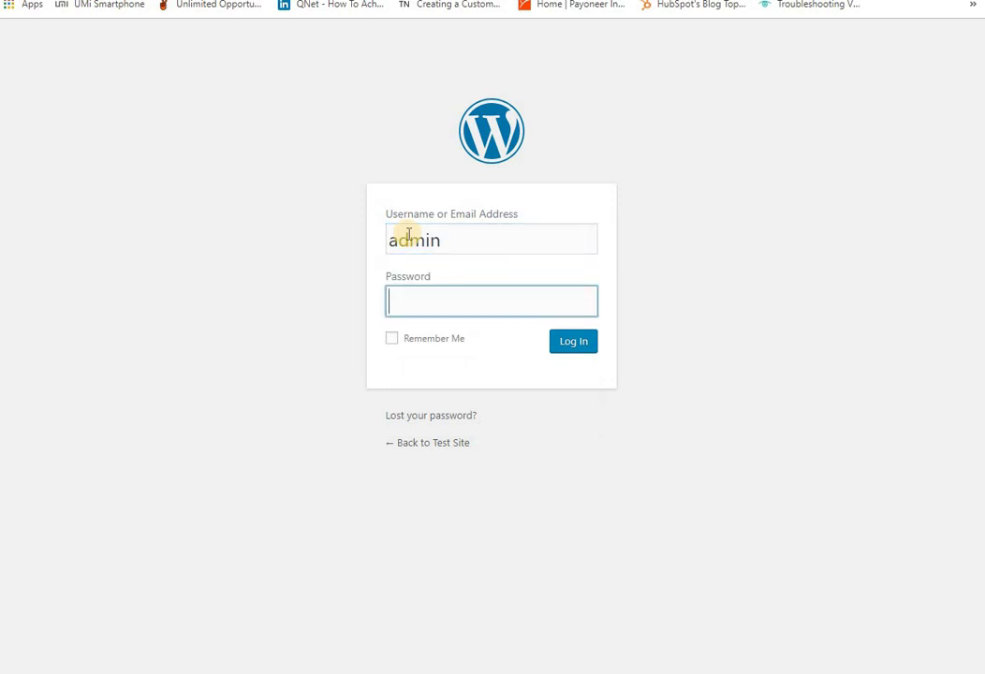
{"action": "type", "text": "••••••"}
{"action": "type", "text": "••••"}
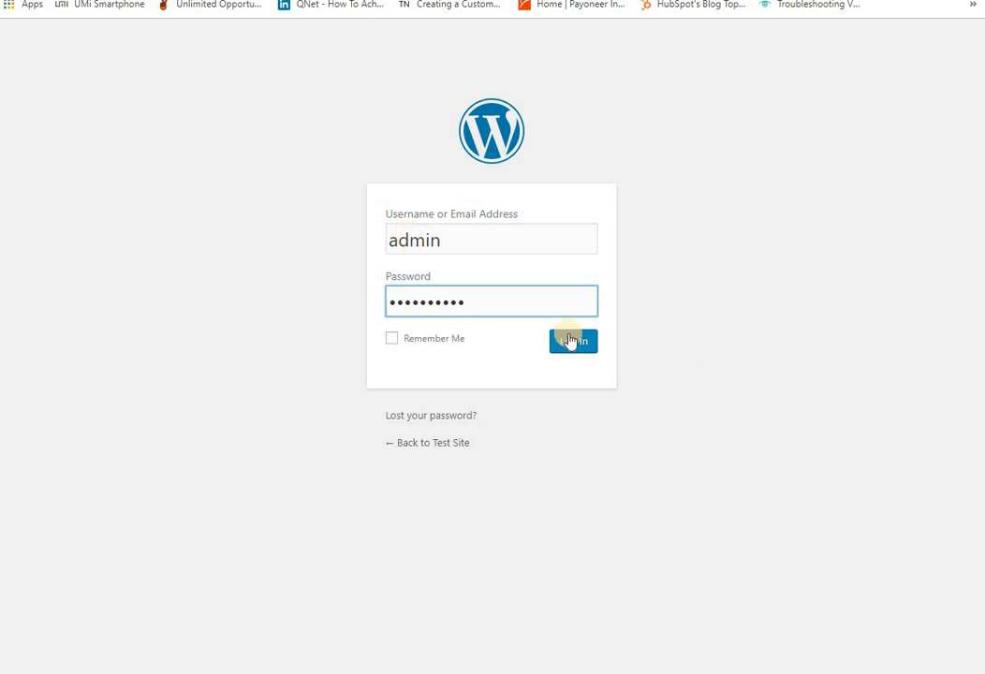
{"action": "left_click", "coordinate": [574, 341]}
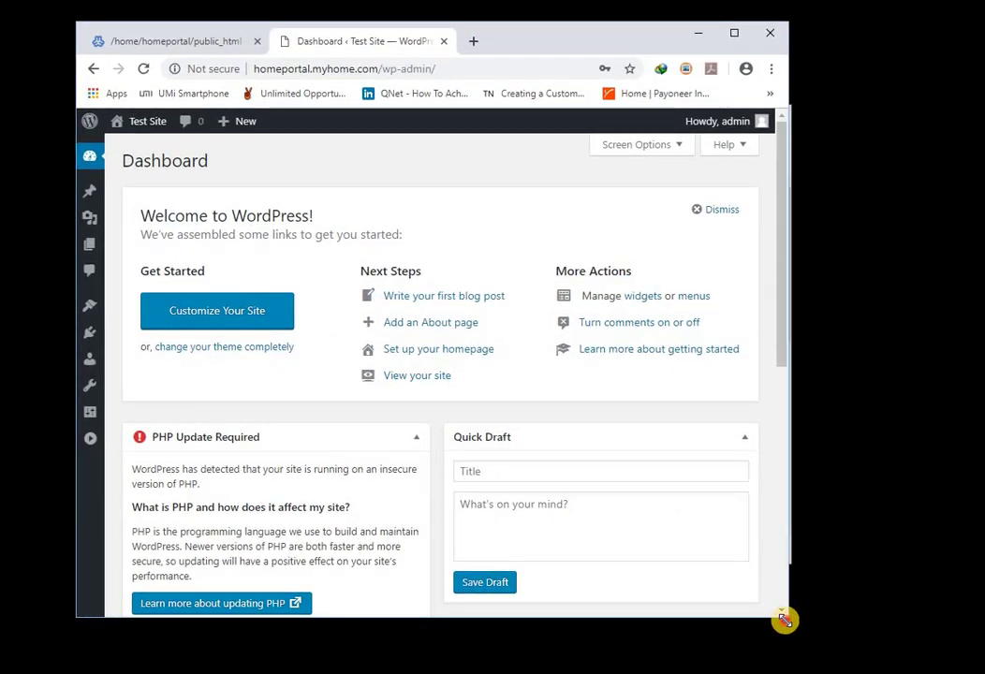
- Enlarge the browser and visit the post editor, front page and Plugins list, ending on Dashboard
{"action": "left_click_drag", "start_coordinate": [790, 613], "coordinate": [828, 629]}
{"action": "left_click_drag", "start_coordinate": [914, 667], "coordinate": [927, 673]}
{"action": "left_click", "coordinate": [556, 296]}
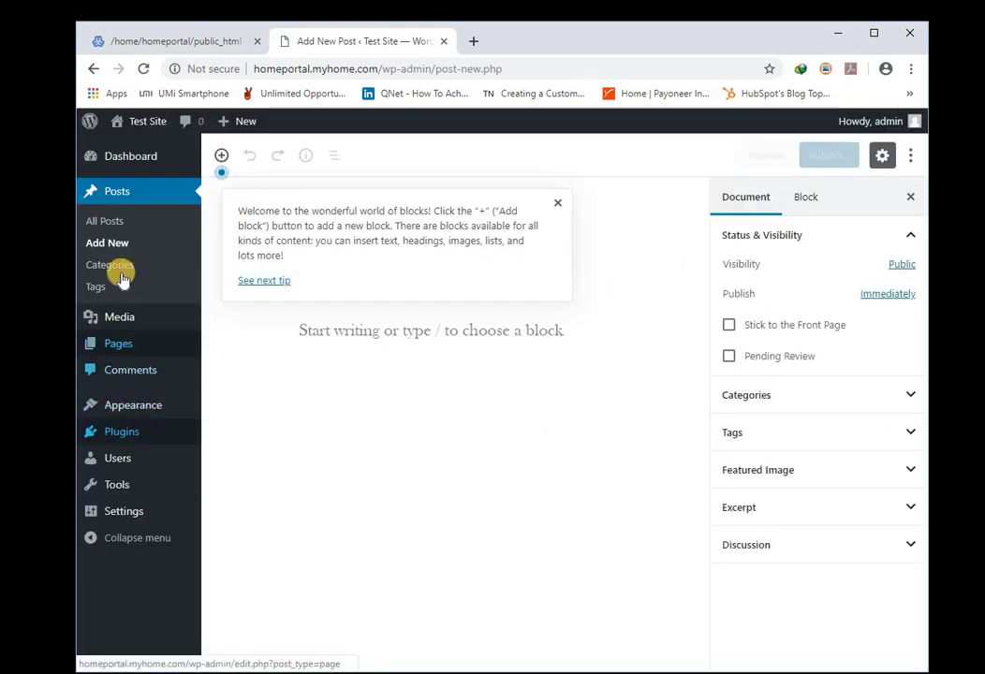
{"action": "left_click", "coordinate": [140, 121]}
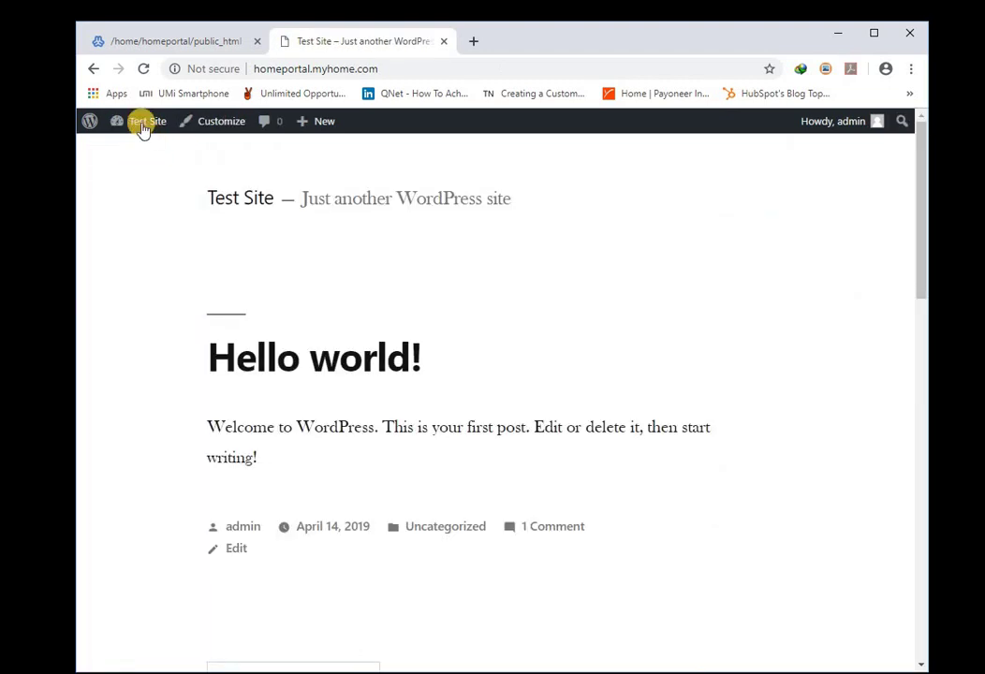
{"action": "left_click", "coordinate": [114, 128]}
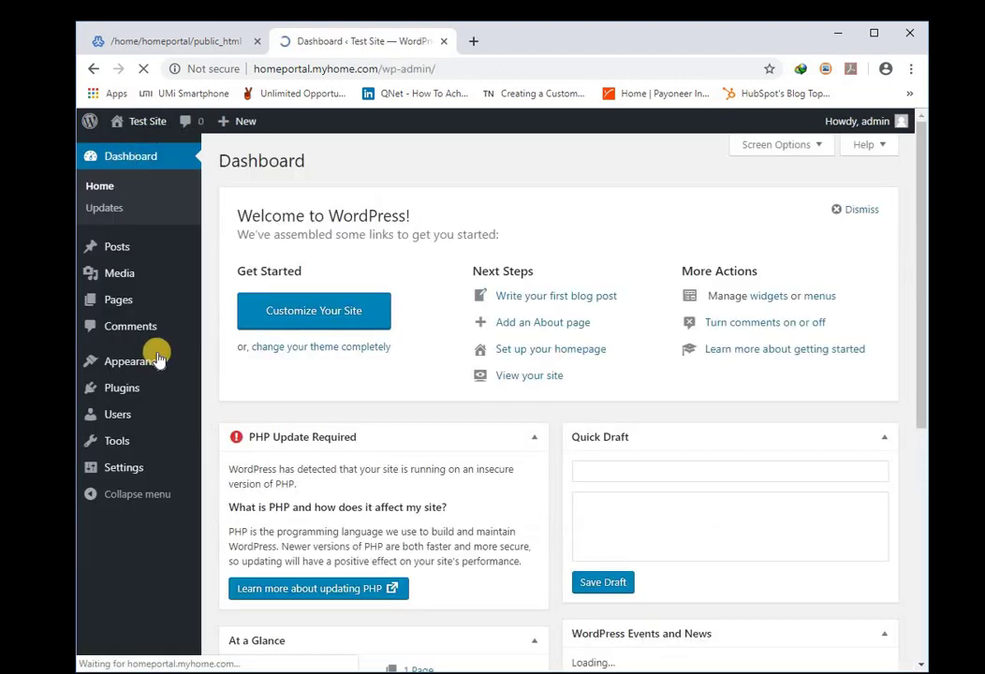
{"action": "left_click", "coordinate": [117, 387]}
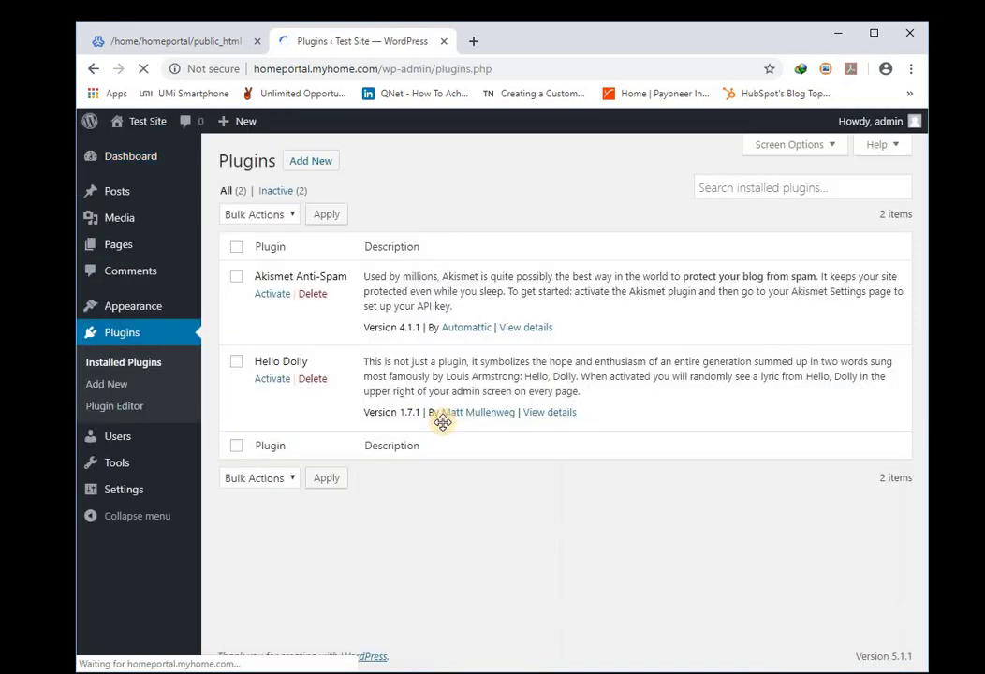
{"action": "left_click", "coordinate": [137, 157]}
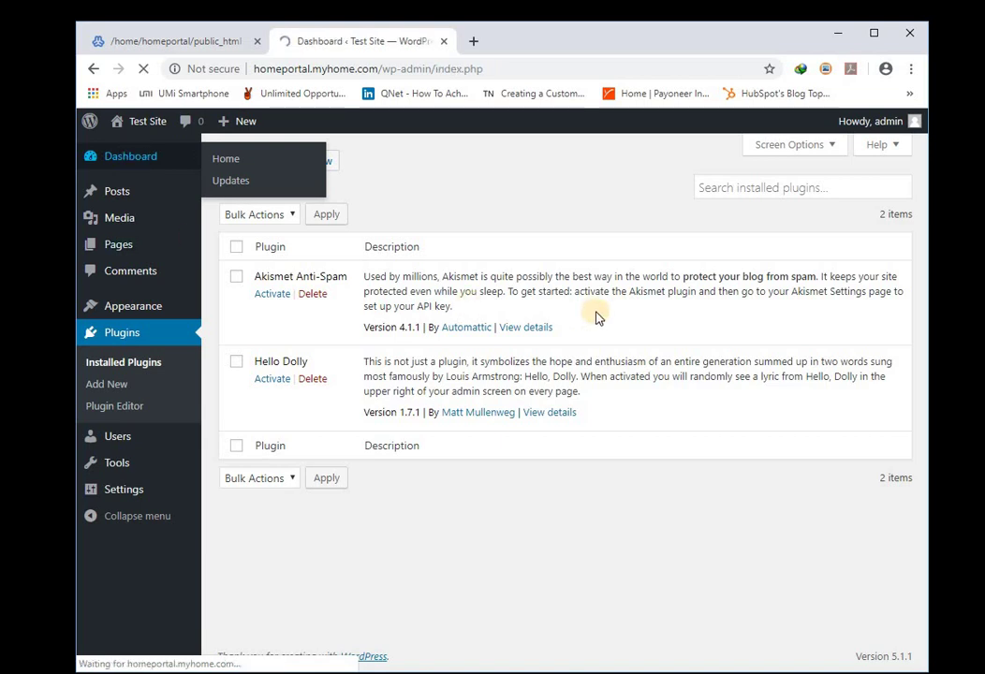